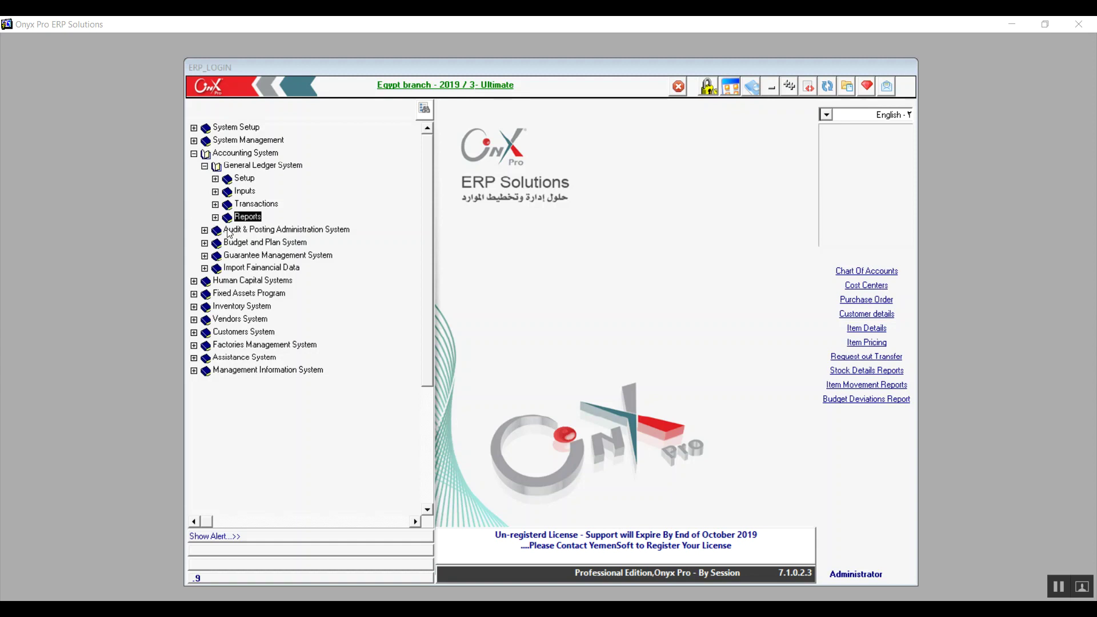
Expand the general ledger reports and open the Chart Of Accounts Reports criteria form.
double_click(242, 220)
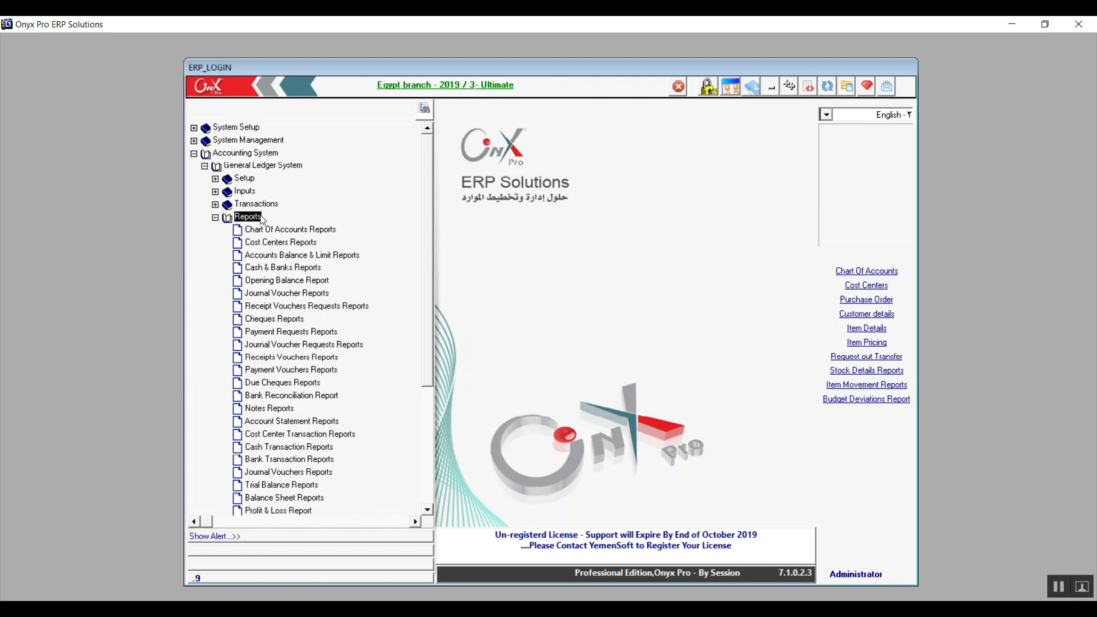
left_click(310, 234)
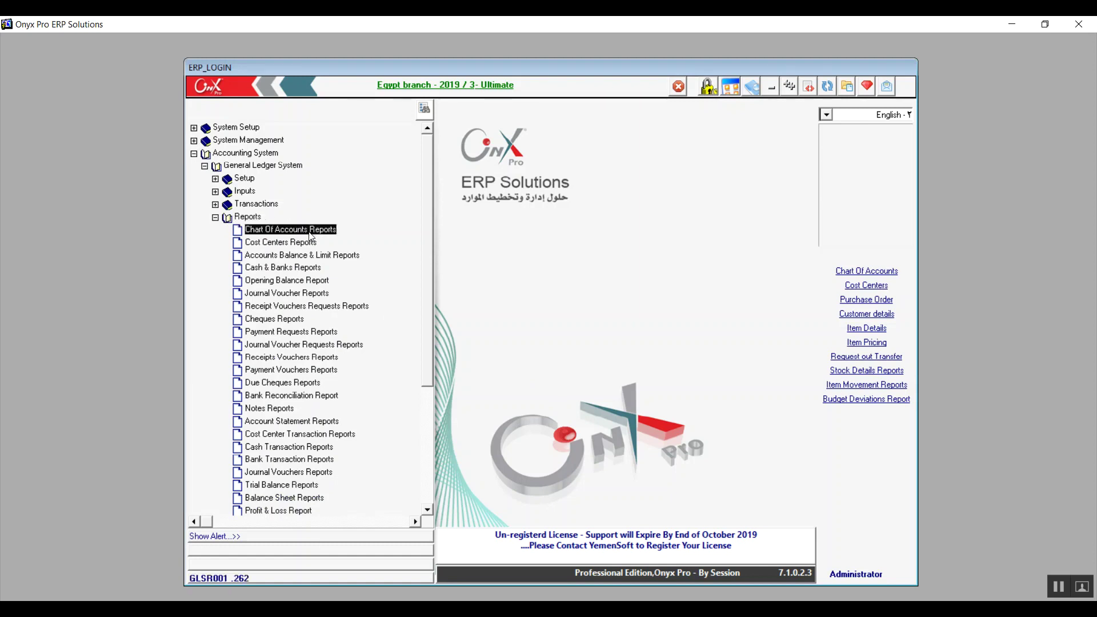
double_click(310, 234)
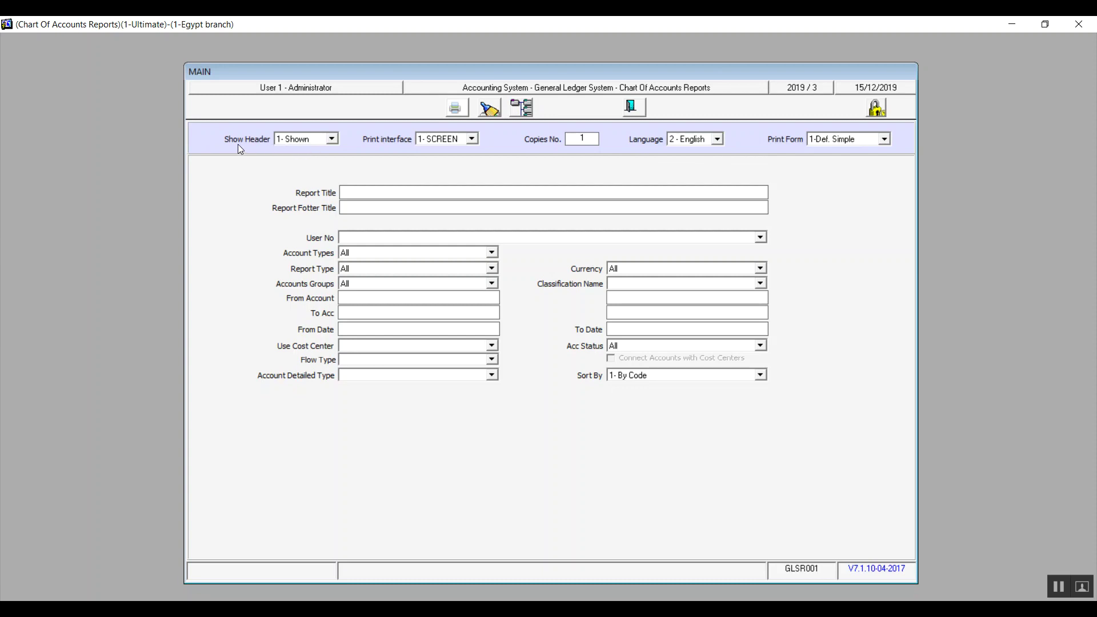
Keep Show Header on 1- Shown and preview the Chart Of Accounts report on screen.
left_click(332, 139)
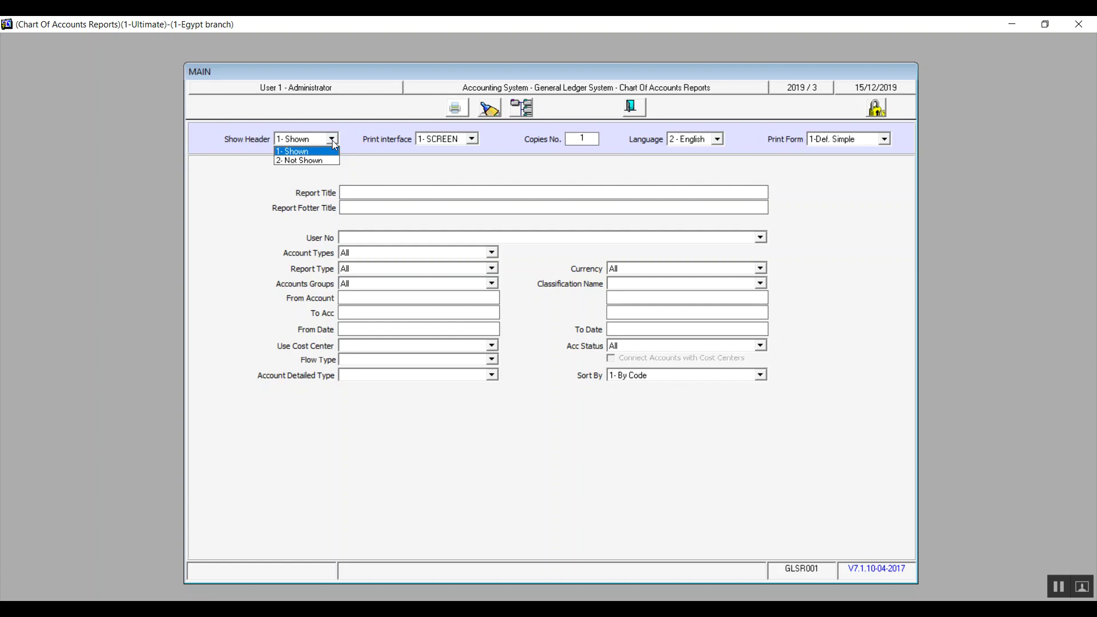
key("Down")
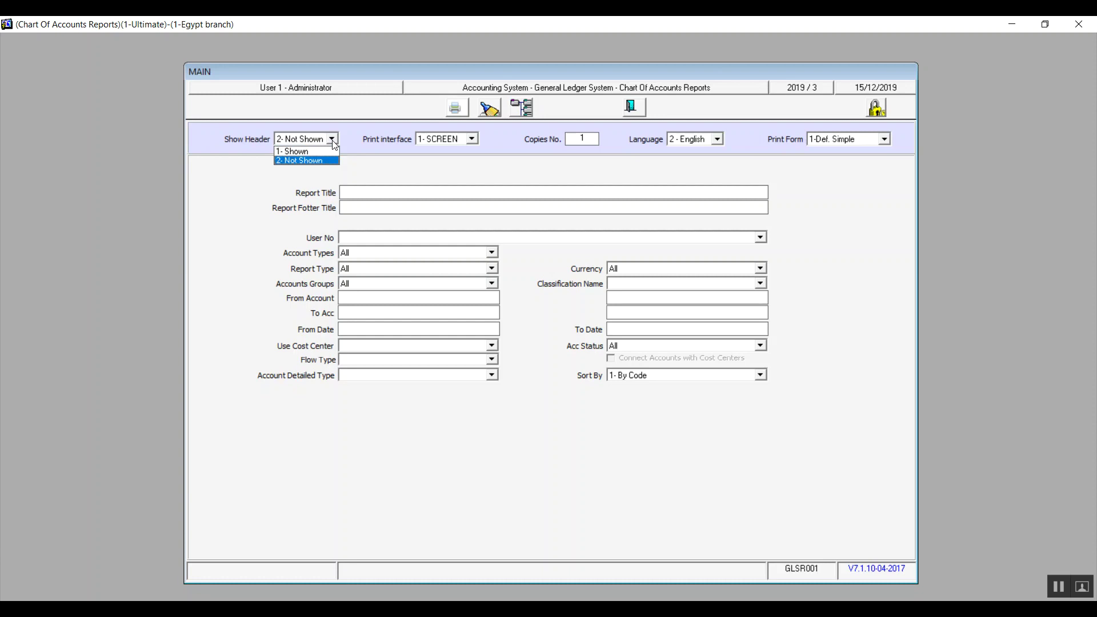
key("Up")
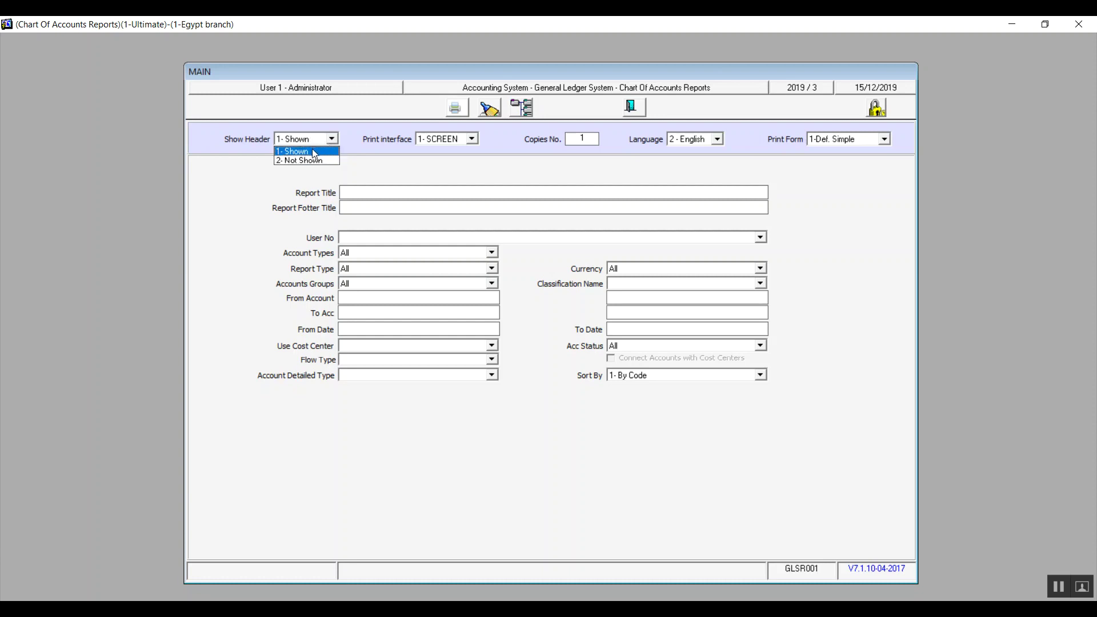
left_click(315, 151)
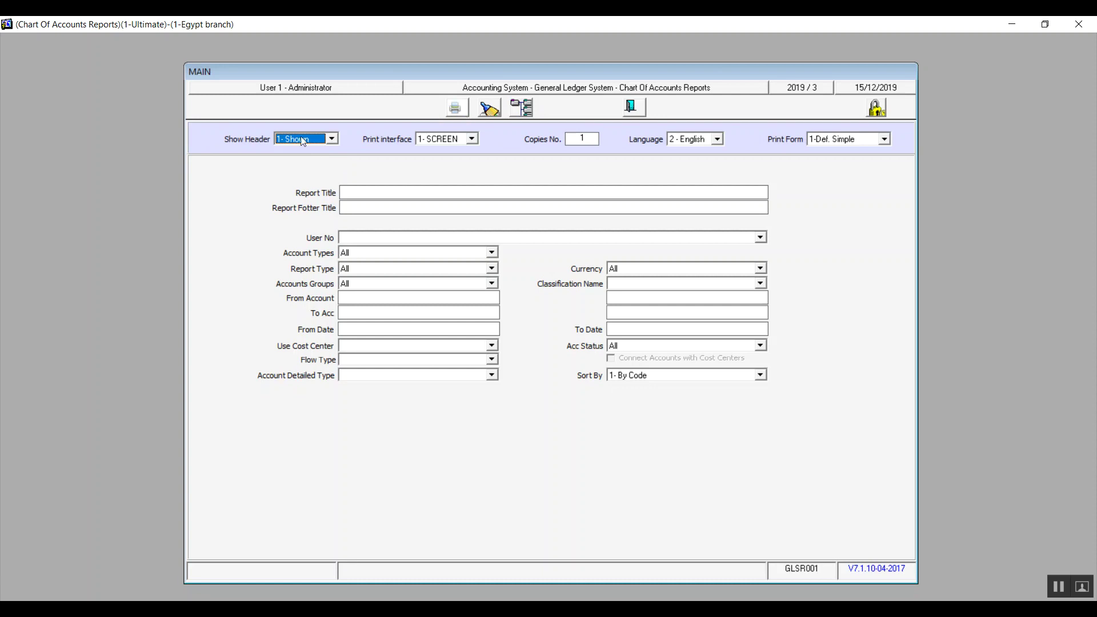
left_click(456, 108)
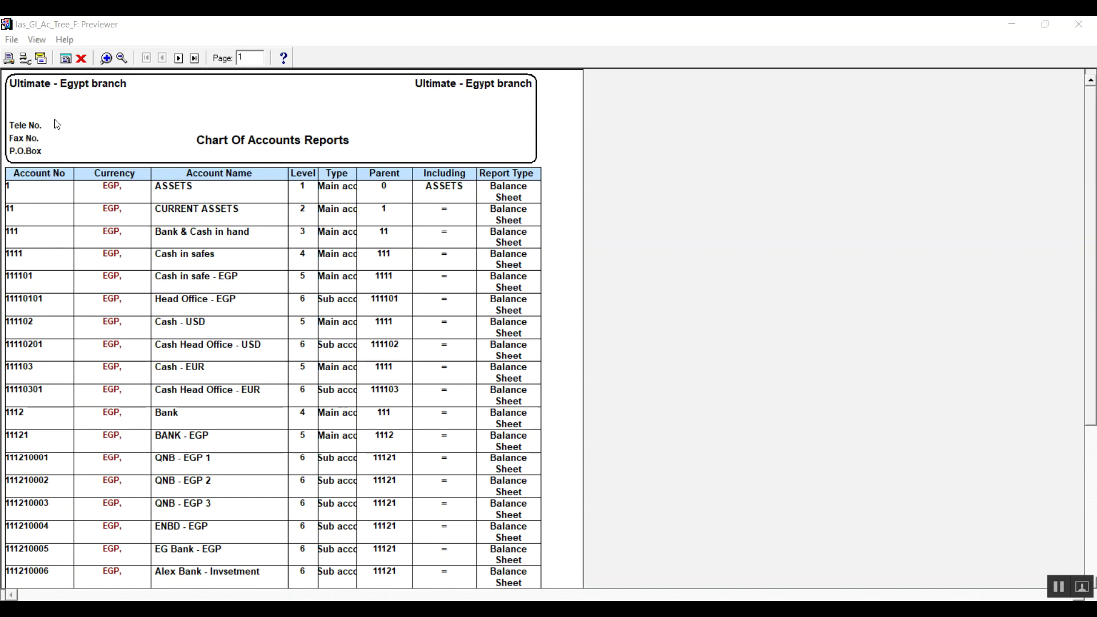
Preview the Chart Of Accounts report with Show Header set to 2- Not Shown.
left_click(1080, 23)
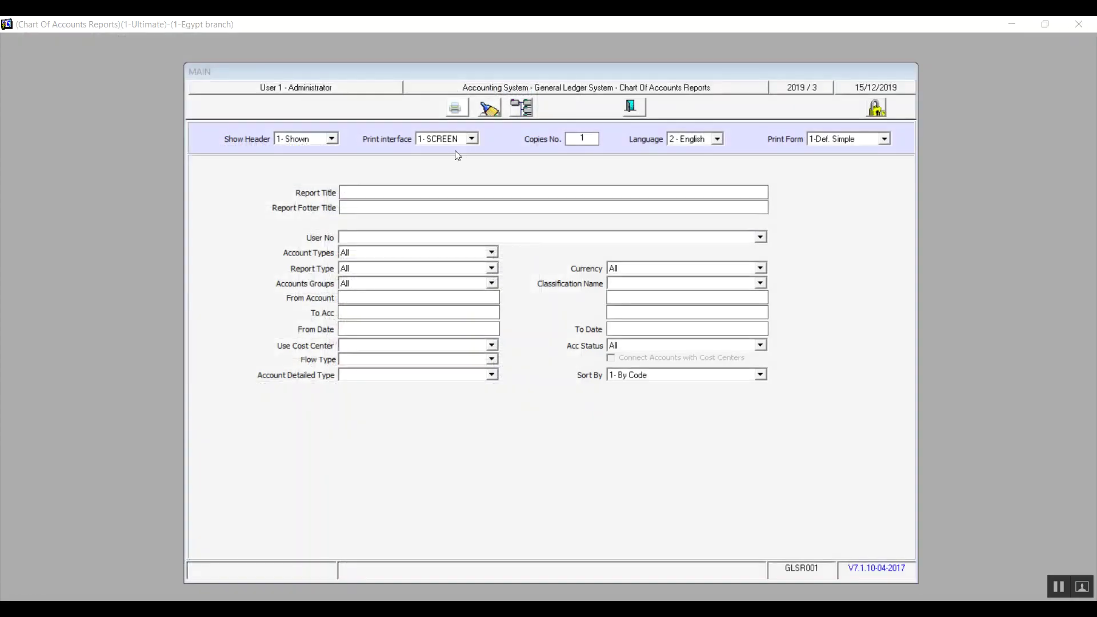
left_click(332, 138)
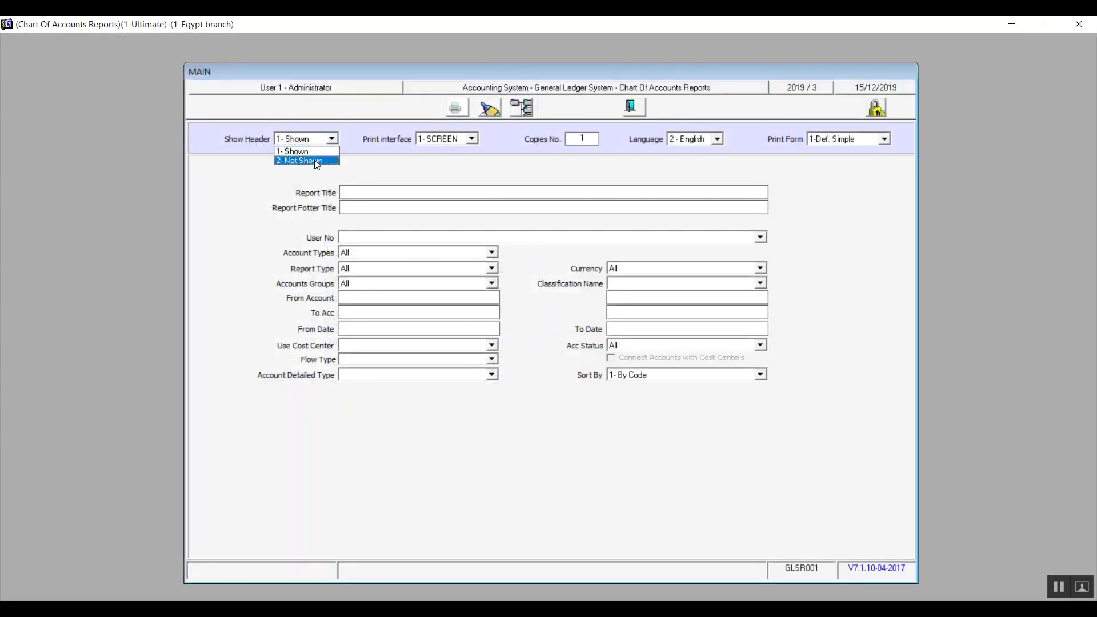
left_click(316, 161)
left_click(458, 109)
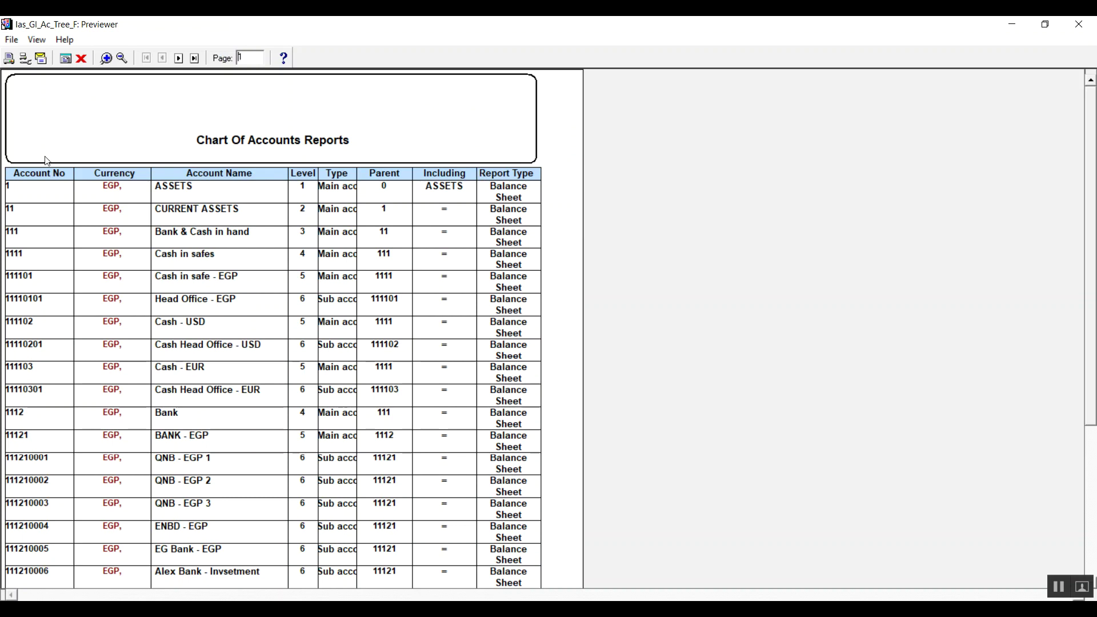
left_click(1080, 24)
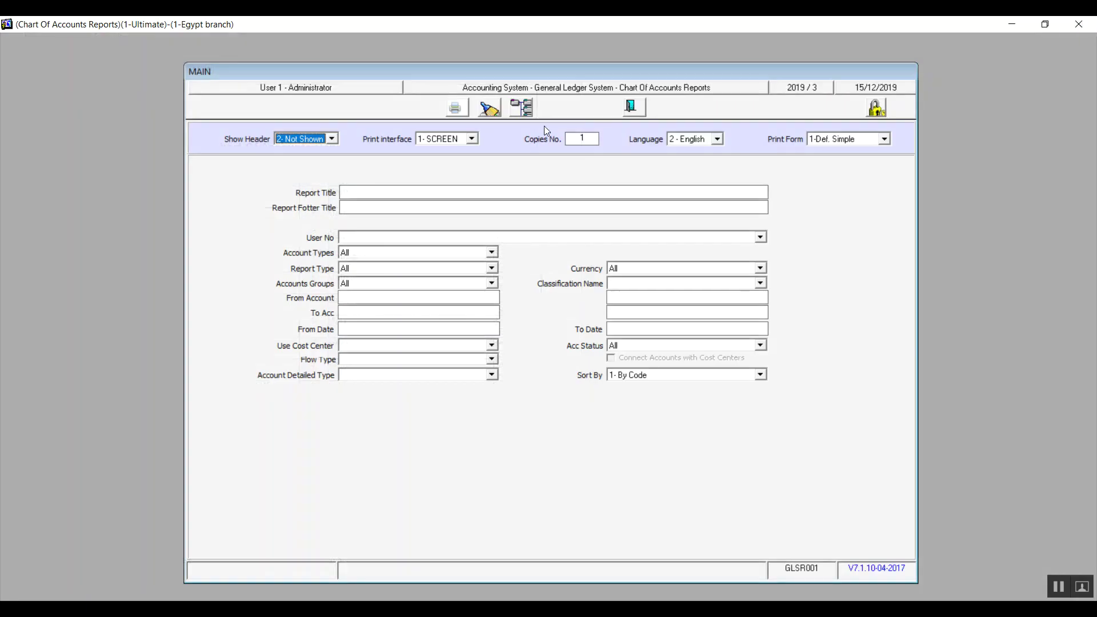
Set Show Header back to 1- Shown.
left_click(332, 139)
left_click(321, 151)
left_click(472, 140)
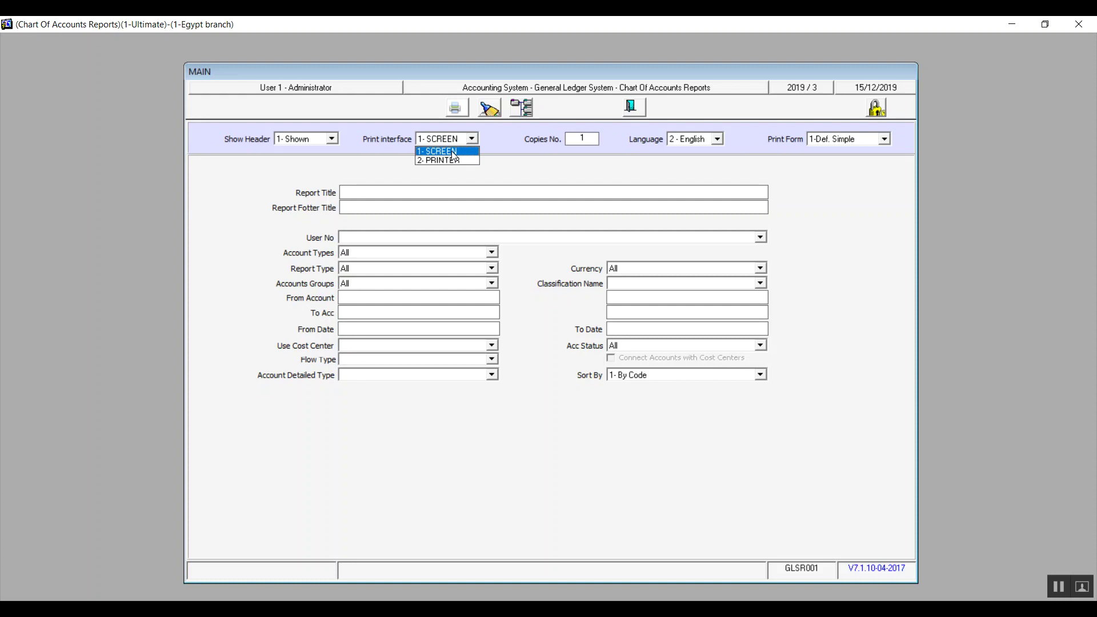
left_click(454, 152)
left_click(472, 141)
left_click(467, 160)
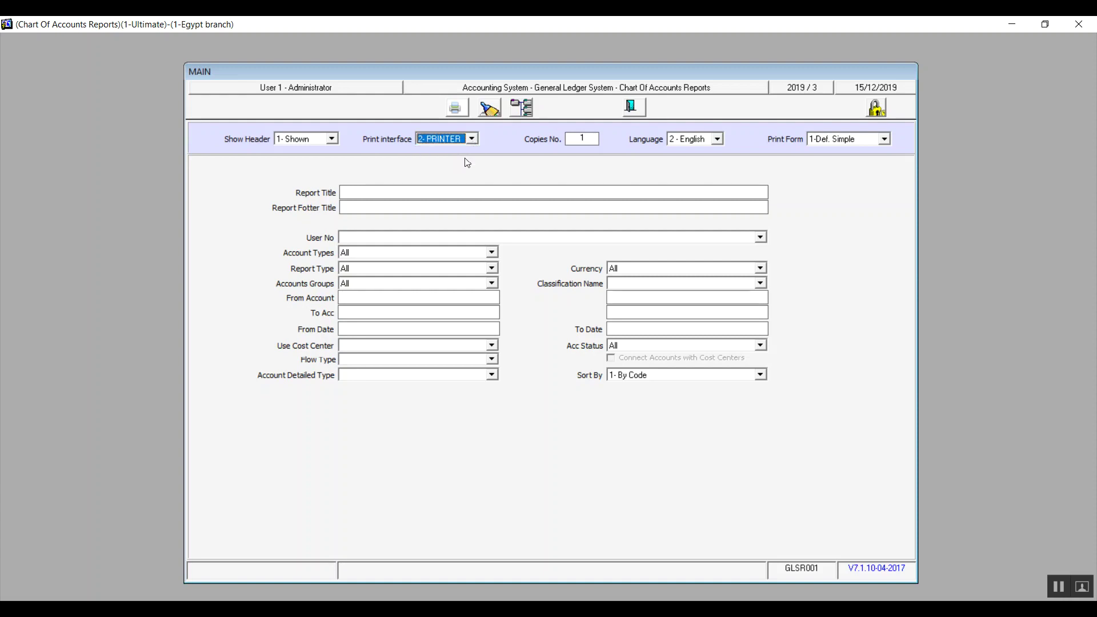
left_click(473, 140)
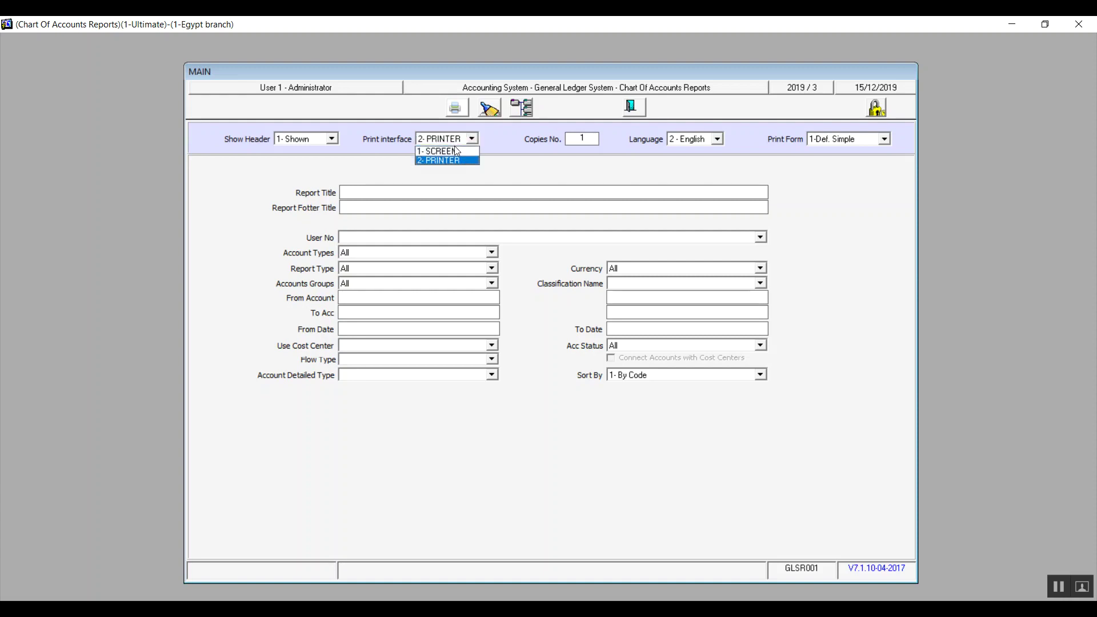
left_click(455, 151)
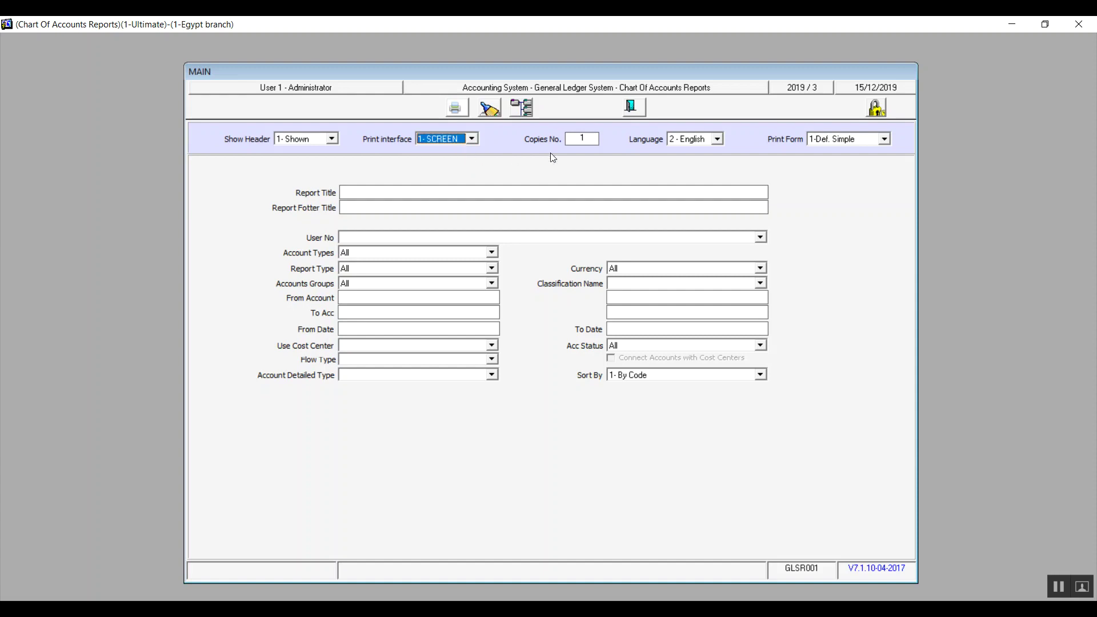
left_click(590, 140)
Preview the Chart Of Accounts report with Language set to 1 - Arabic.
left_click(719, 139)
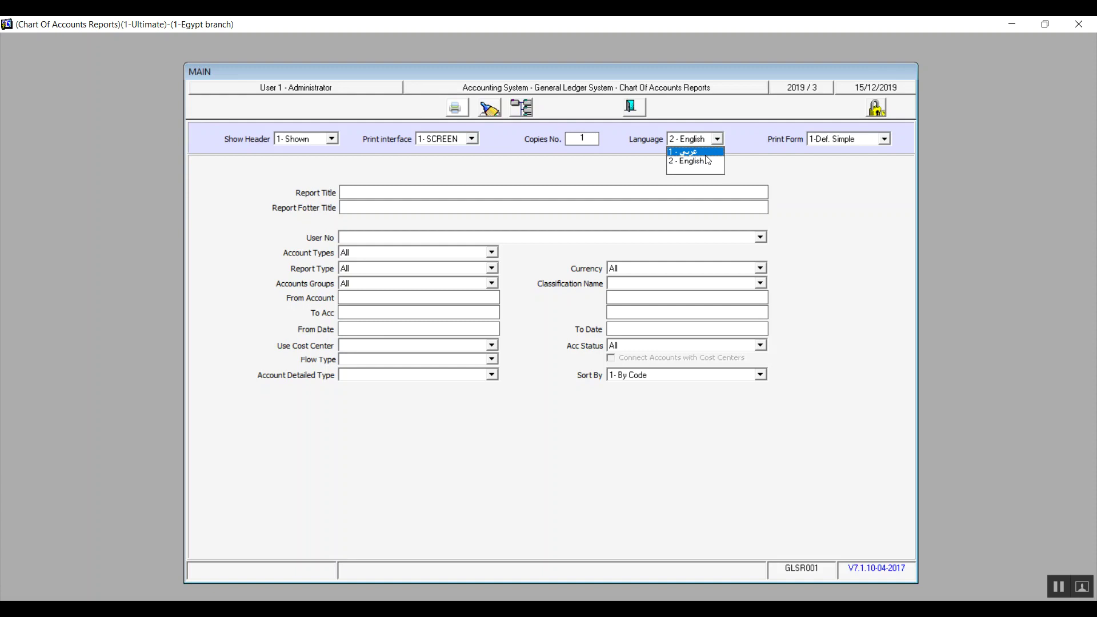
left_click(703, 153)
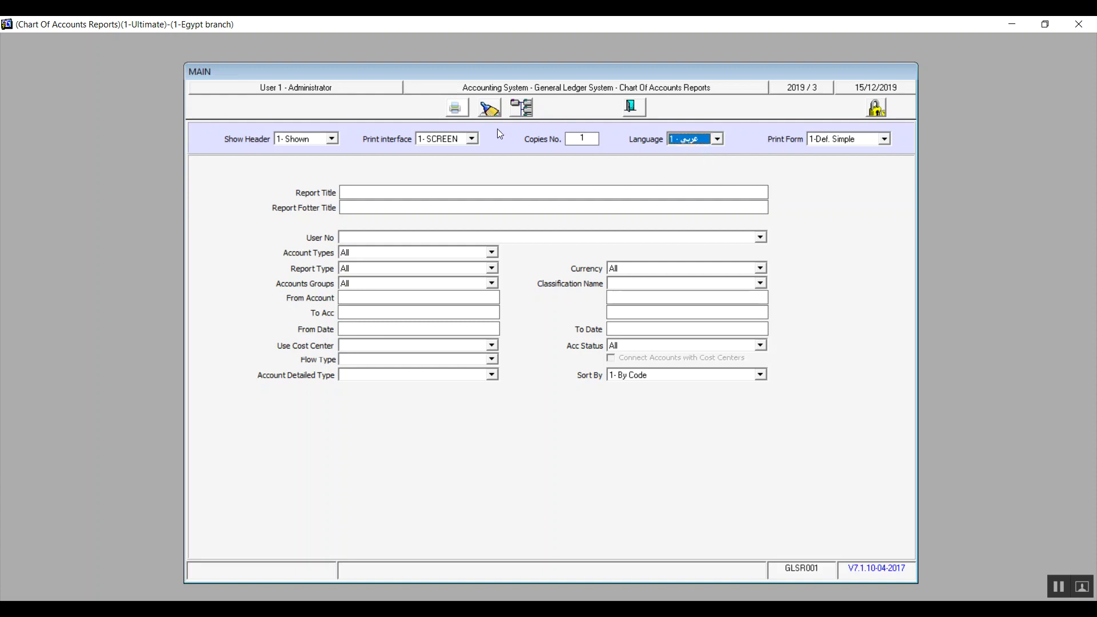
left_click(458, 112)
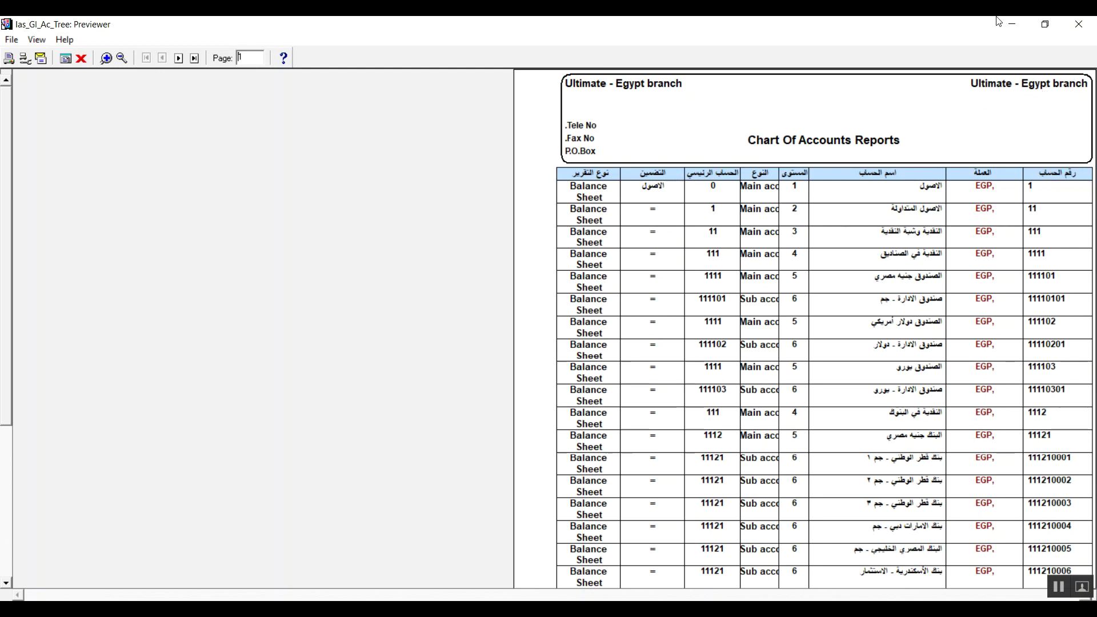
left_click(1088, 24)
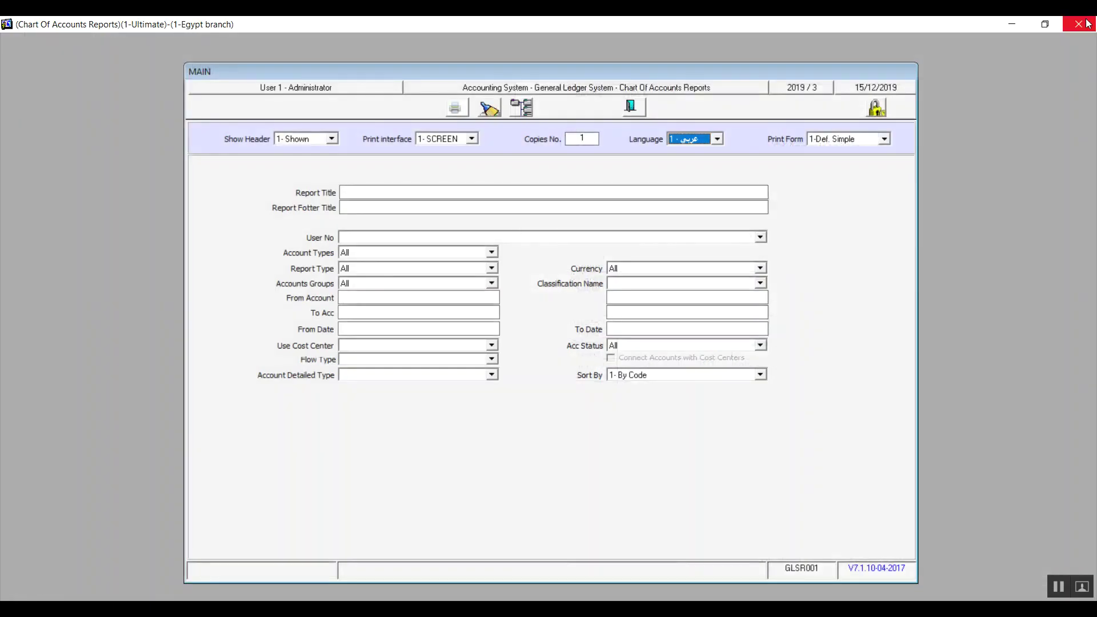
Switch Language to 2 - English and preview the report again.
left_click(717, 139)
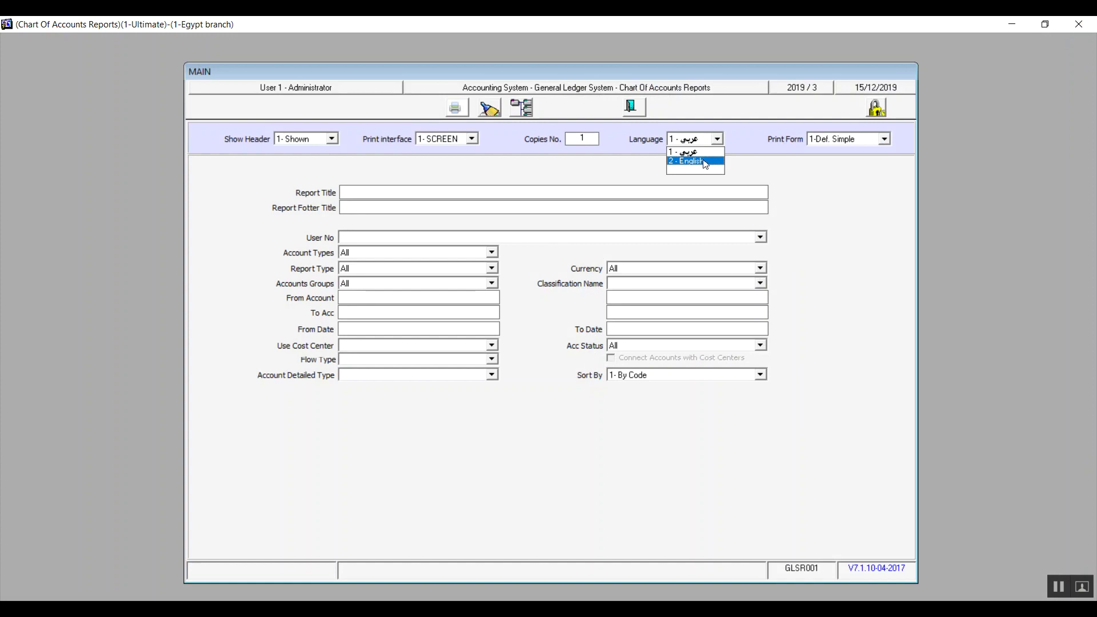
left_click(700, 162)
left_click(456, 108)
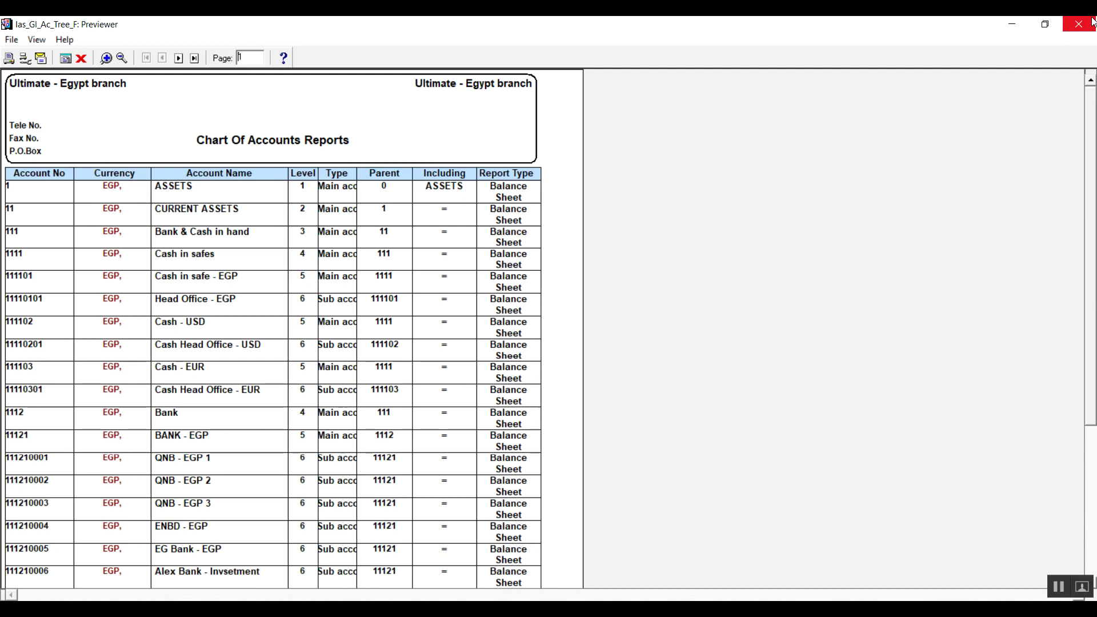
left_click(1093, 22)
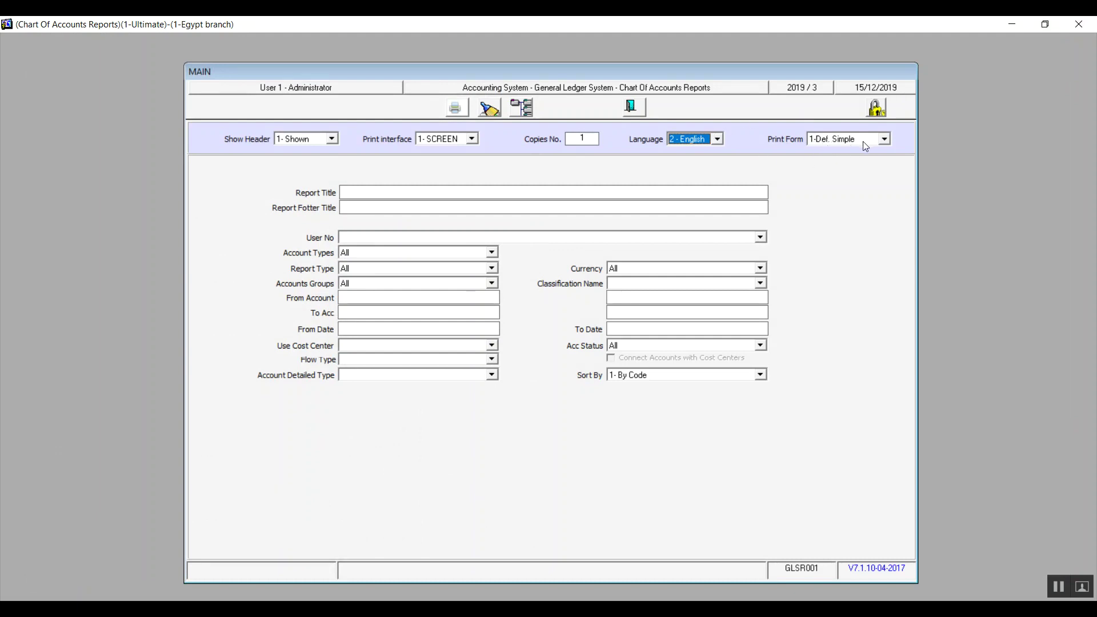
Keep Print Form at 1-Def. Simple and preview the Chart Of Accounts report.
left_click(888, 138)
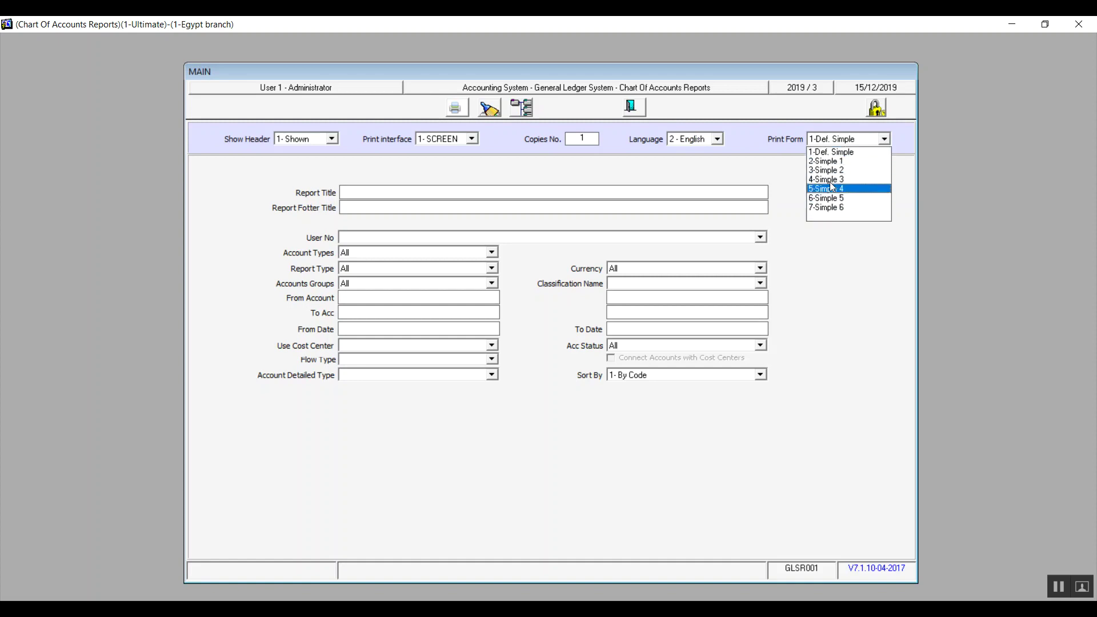
left_click(827, 153)
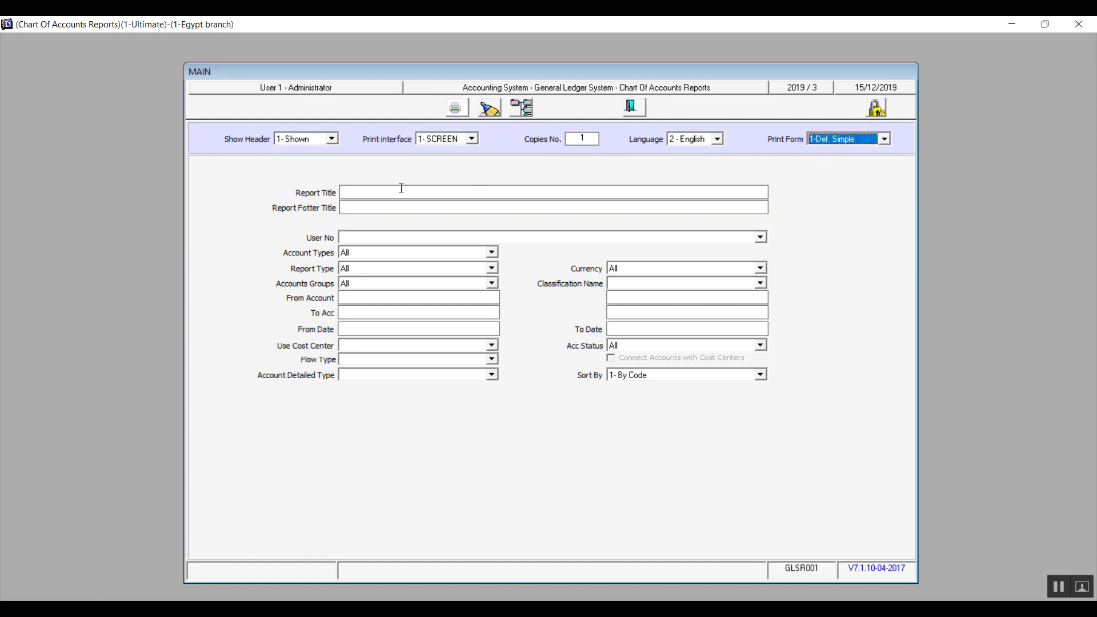
left_click(351, 194)
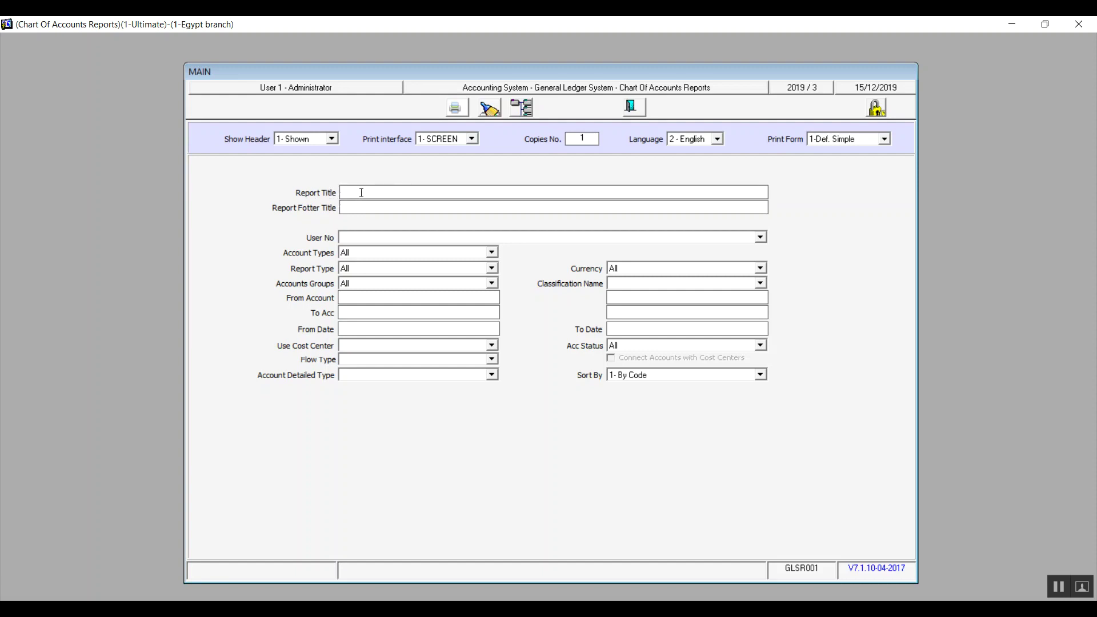
left_click(454, 108)
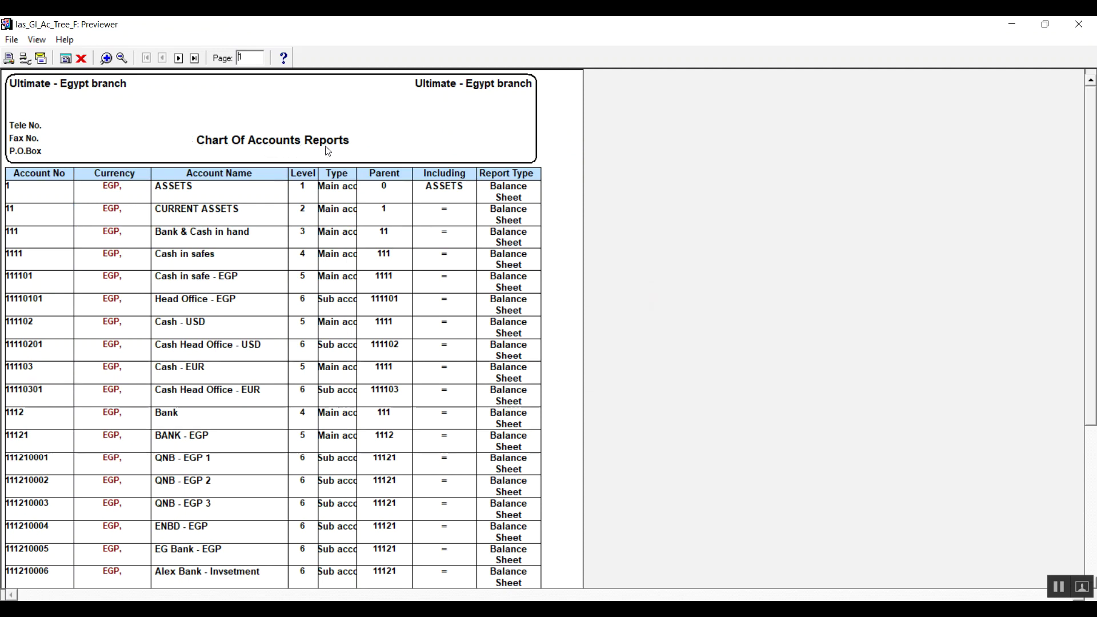
Preview the report titled 'Company Accounts', then clear the Report Title.
left_click(1080, 22)
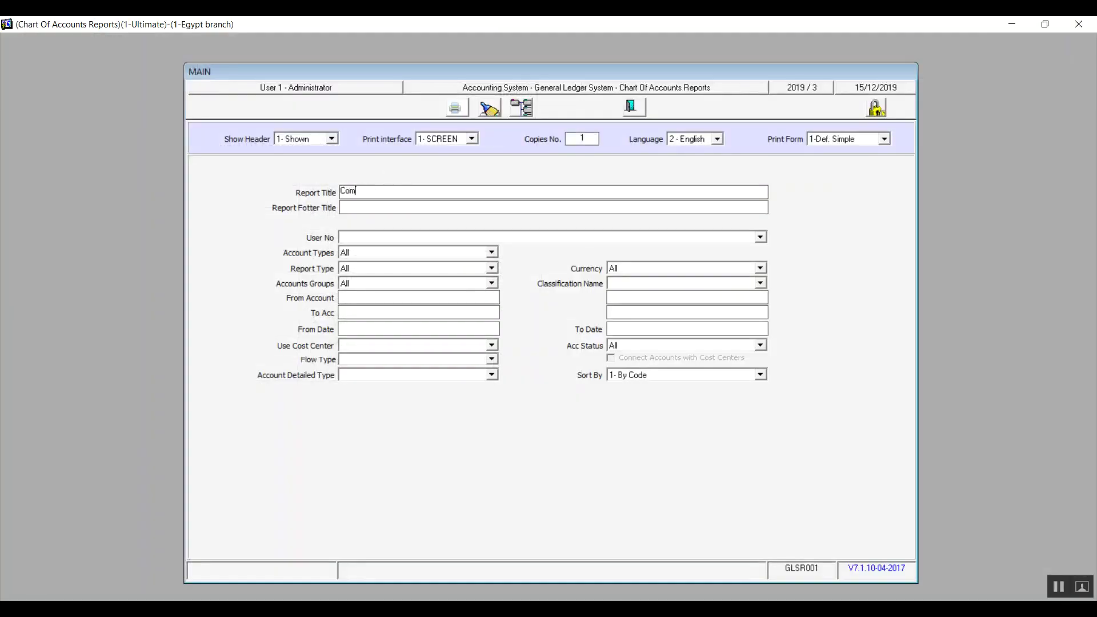
type("Accounts")
left_click(458, 106)
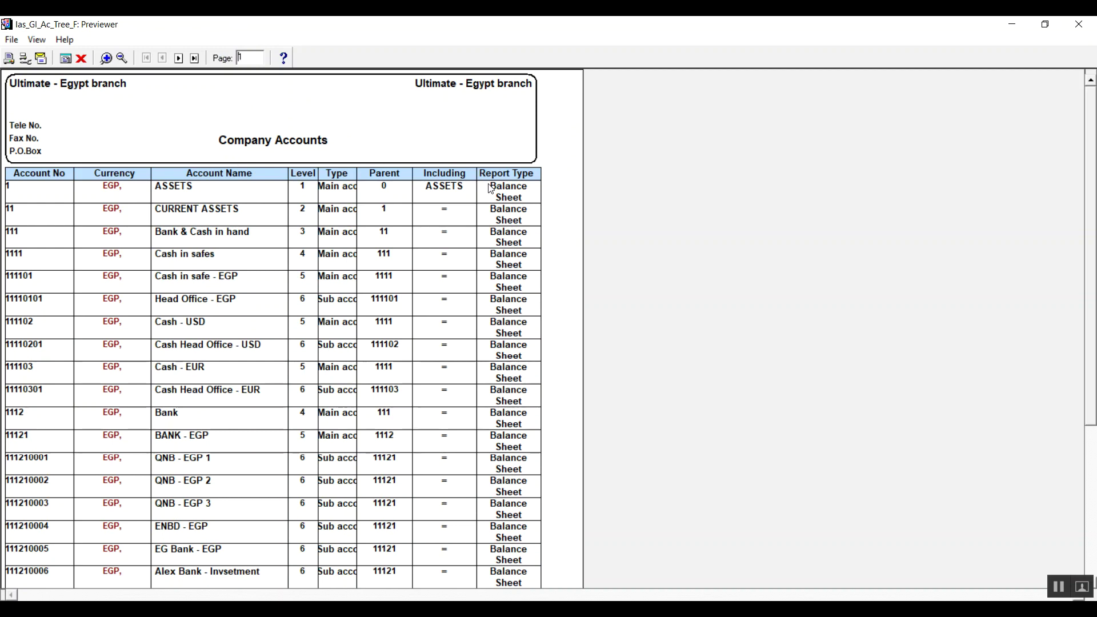
left_click(1079, 26)
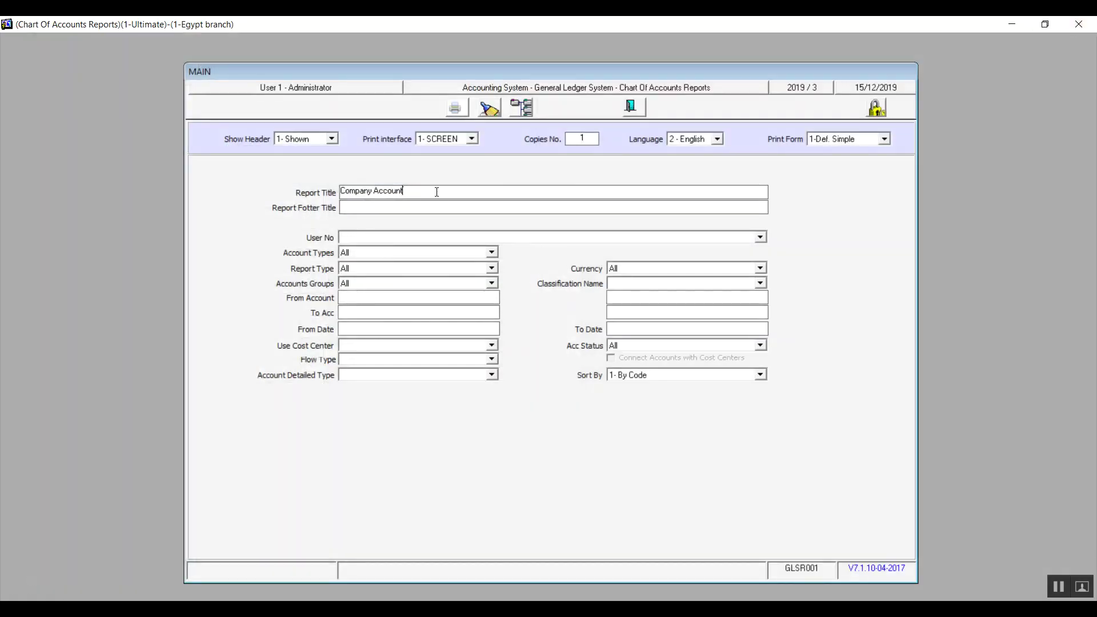
key("BackSpace")
key("BackSpace")
key("BackSpace")
key("BackSpace")
key("BackSpace")
key("BackSpace")
key("BackSpace")
key("BackSpace")
key("BackSpace")
key("BackSpace")
key("BackSpace")
key("BackSpace")
key("BackSpace")
key("BackSpace")
key("BackSpace")
left_click(761, 237)
Set Account Types to Level 5 and preview the chart of accounts.
left_click(764, 235)
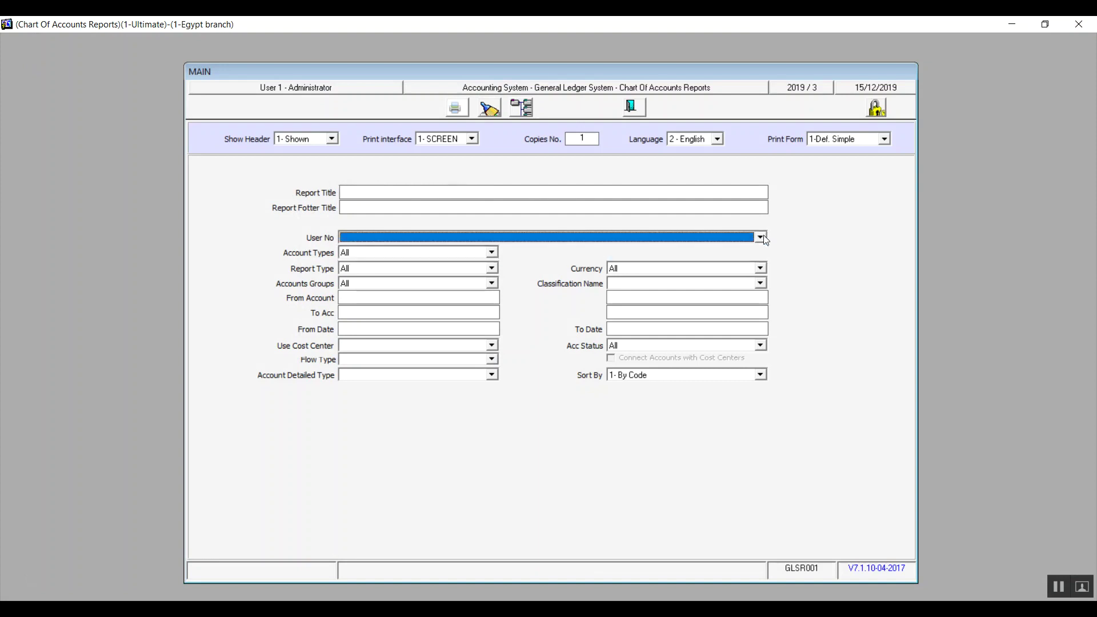
left_click(496, 252)
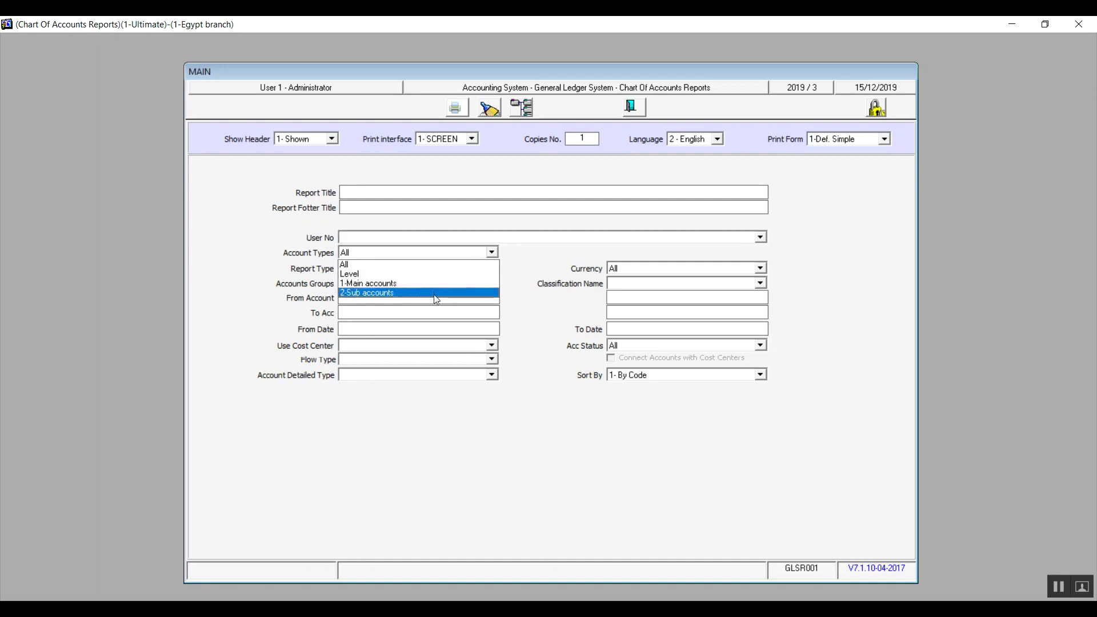
left_click(431, 268)
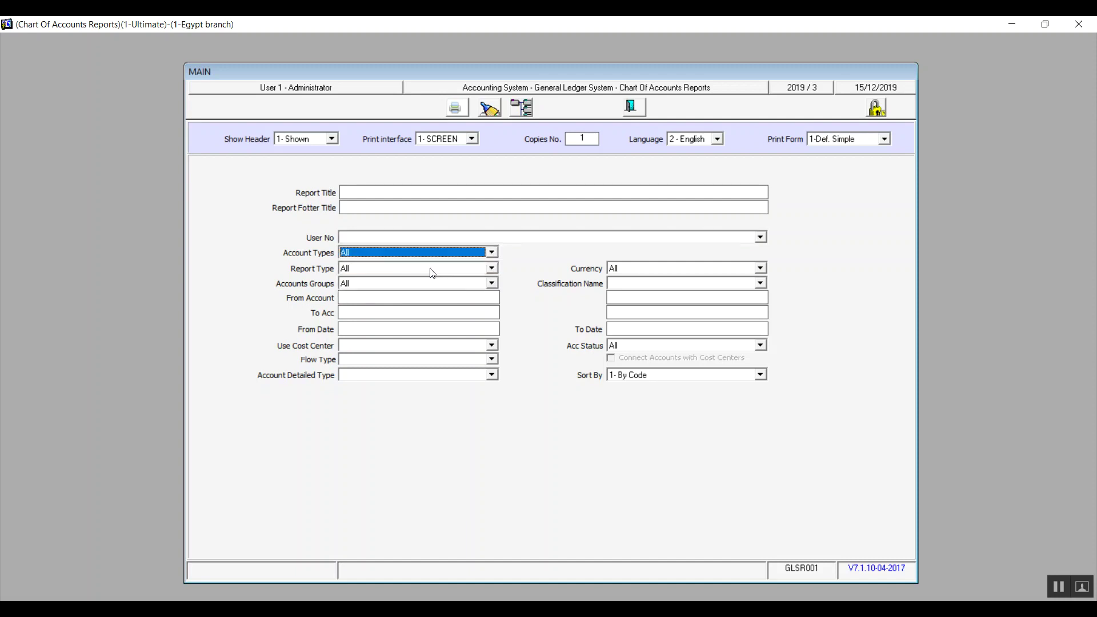
left_click(495, 251)
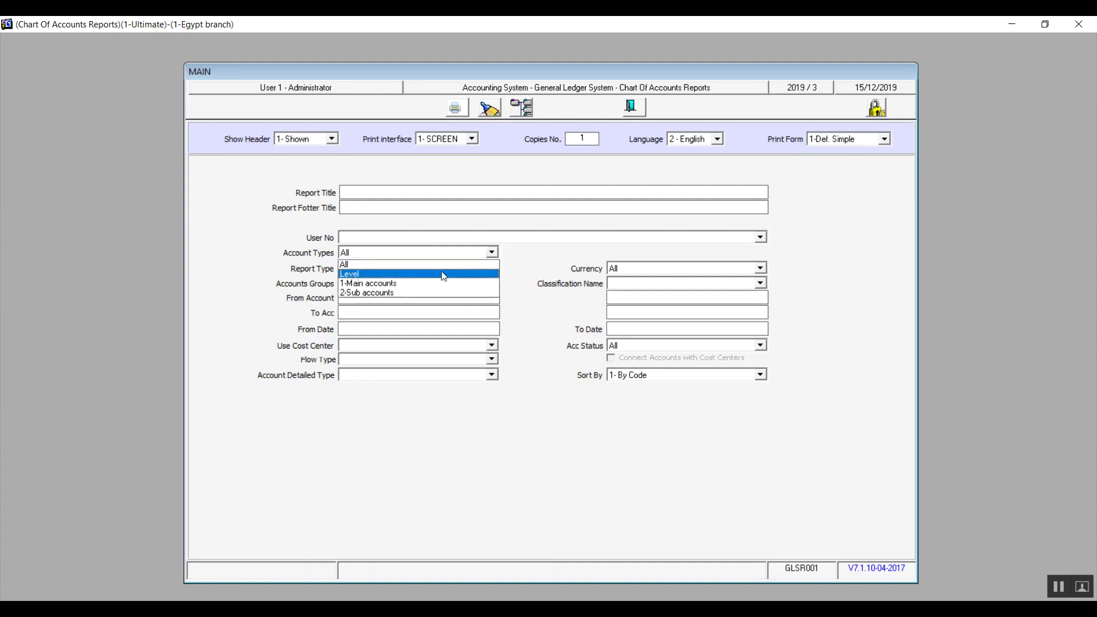
left_click(444, 275)
left_click(495, 251)
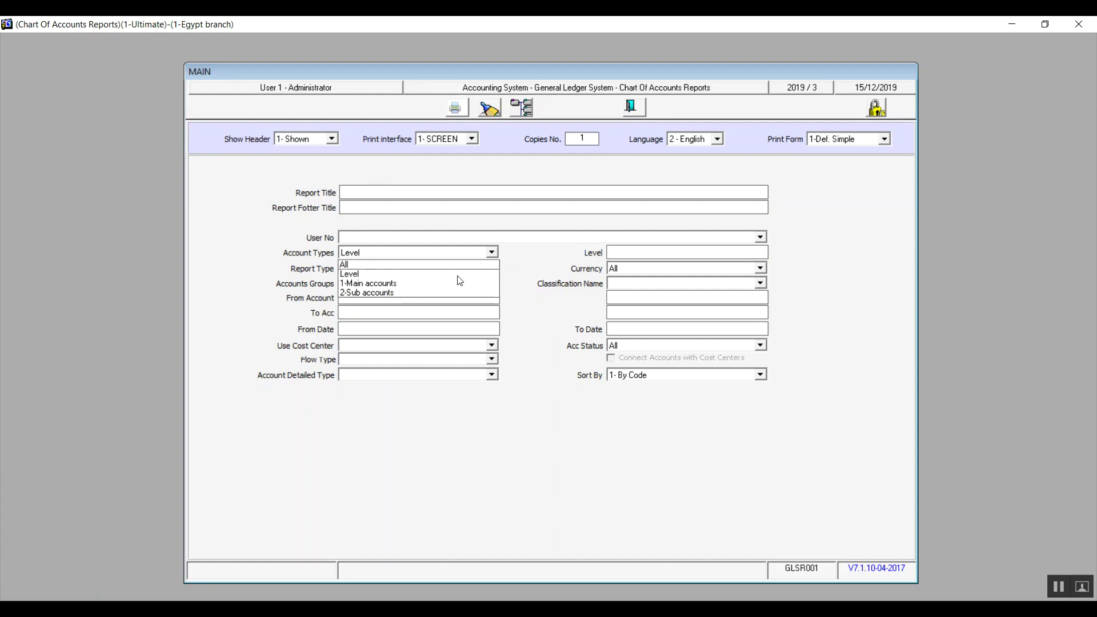
left_click(441, 274)
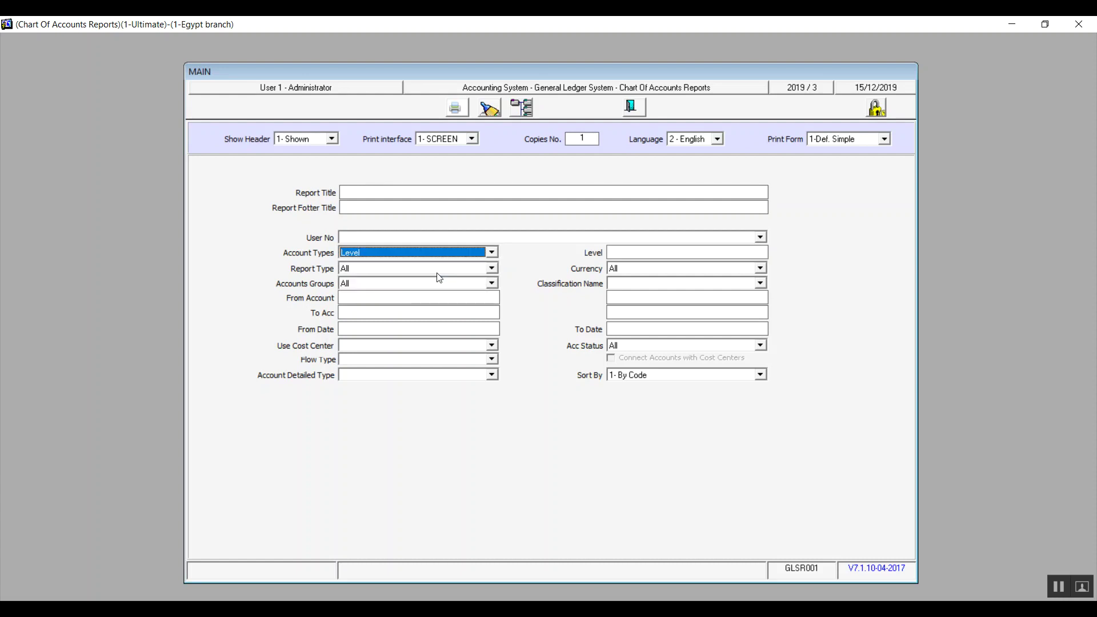
left_click(629, 252)
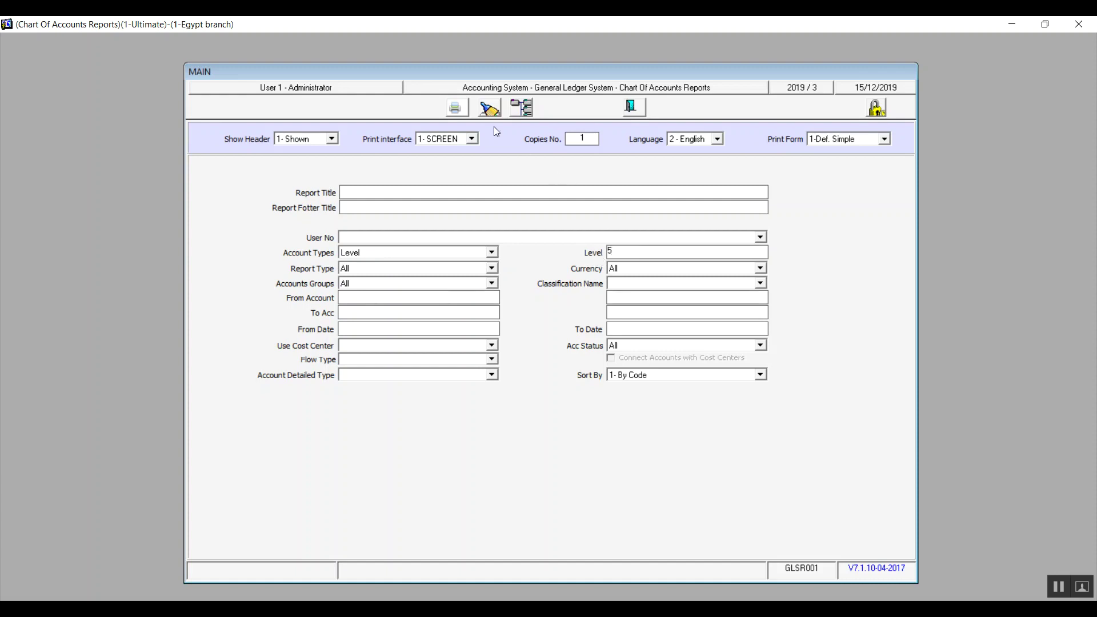
left_click(456, 110)
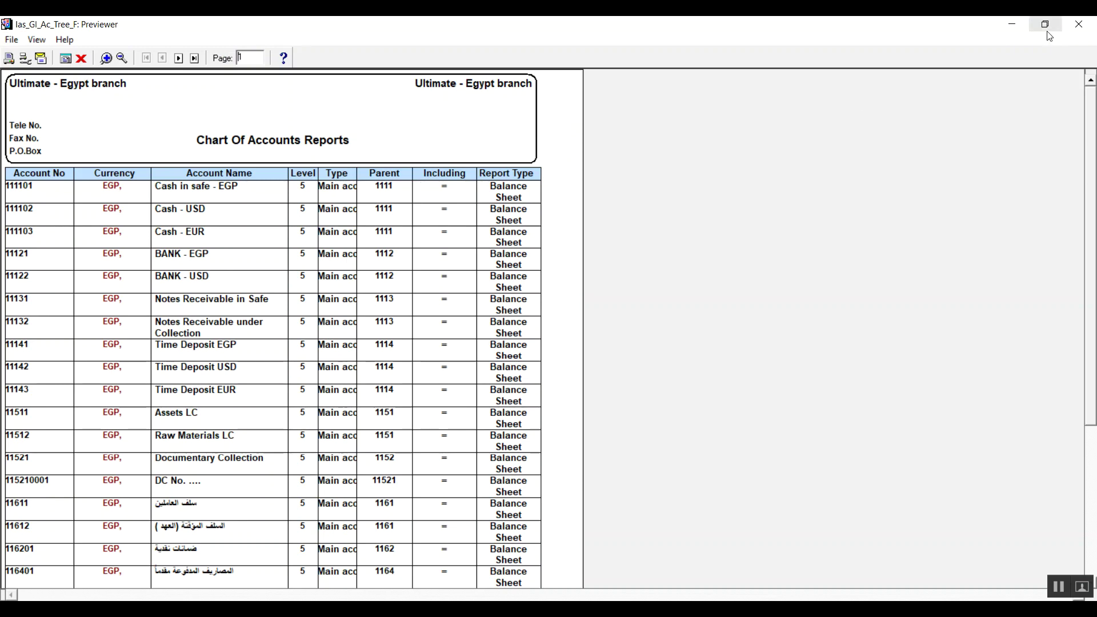
left_click(1079, 24)
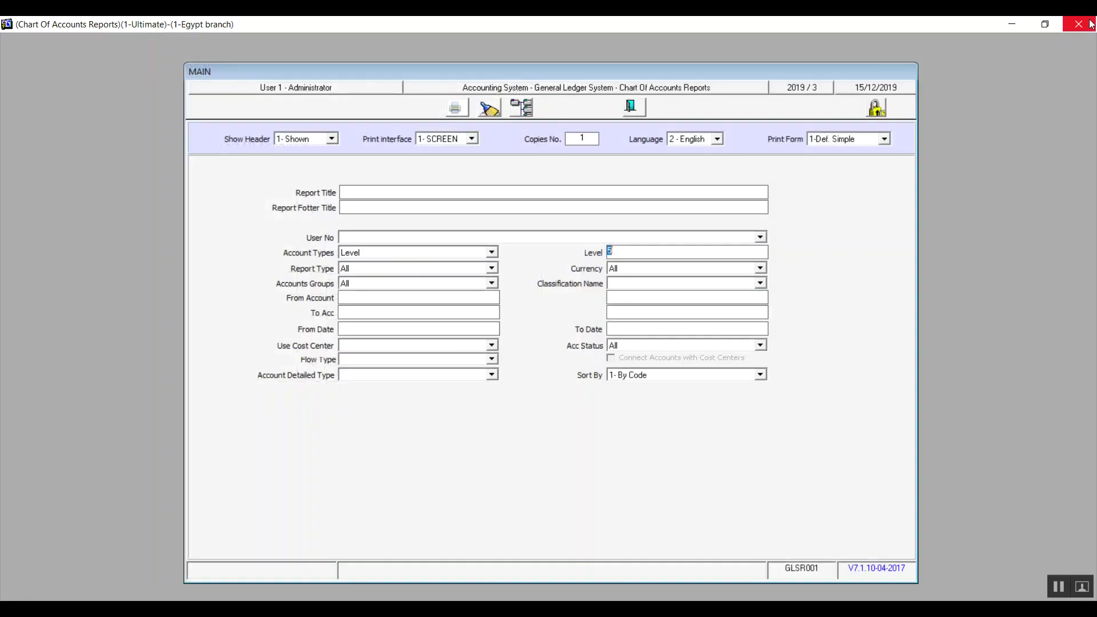
Preview the chart filtered to 1-Main accounts, then to 2-Sub accounts.
left_click(492, 252)
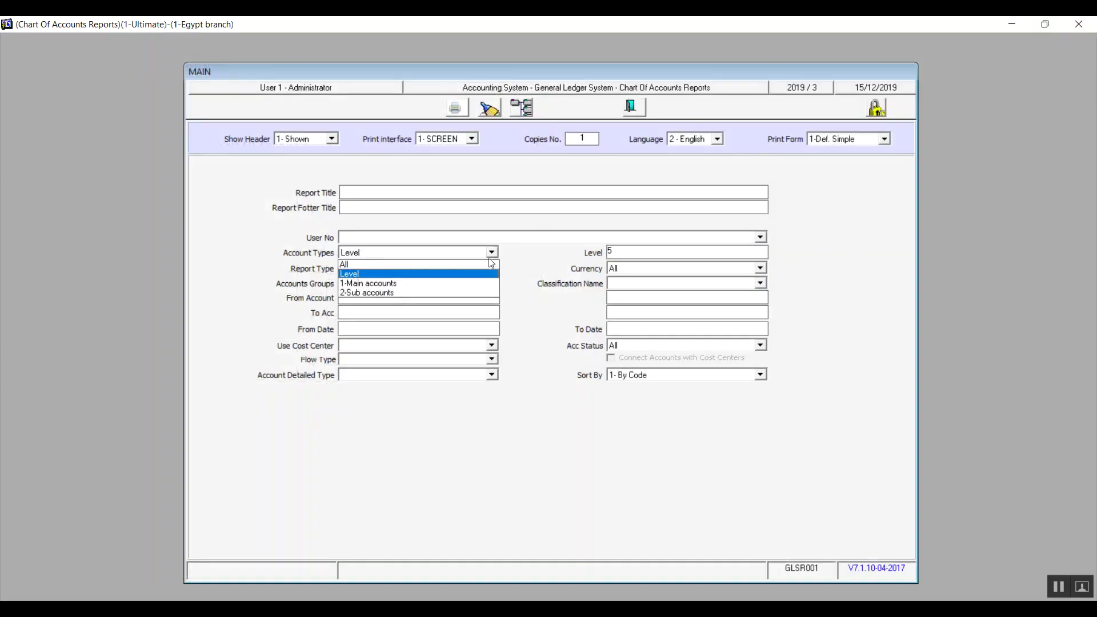
left_click(443, 288)
left_click(463, 111)
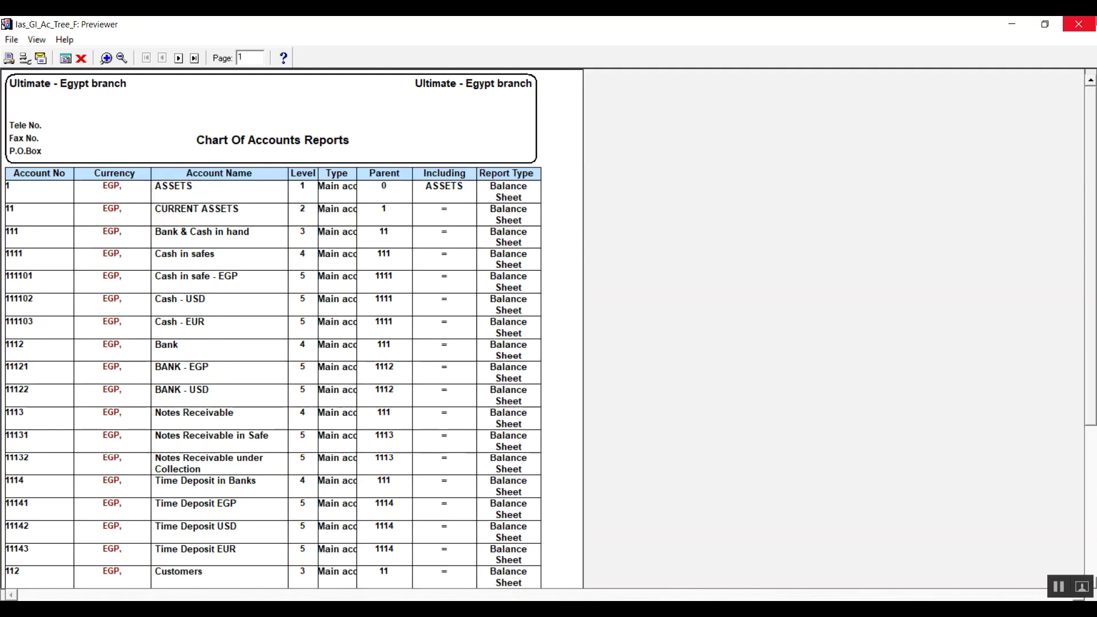
left_click(1079, 24)
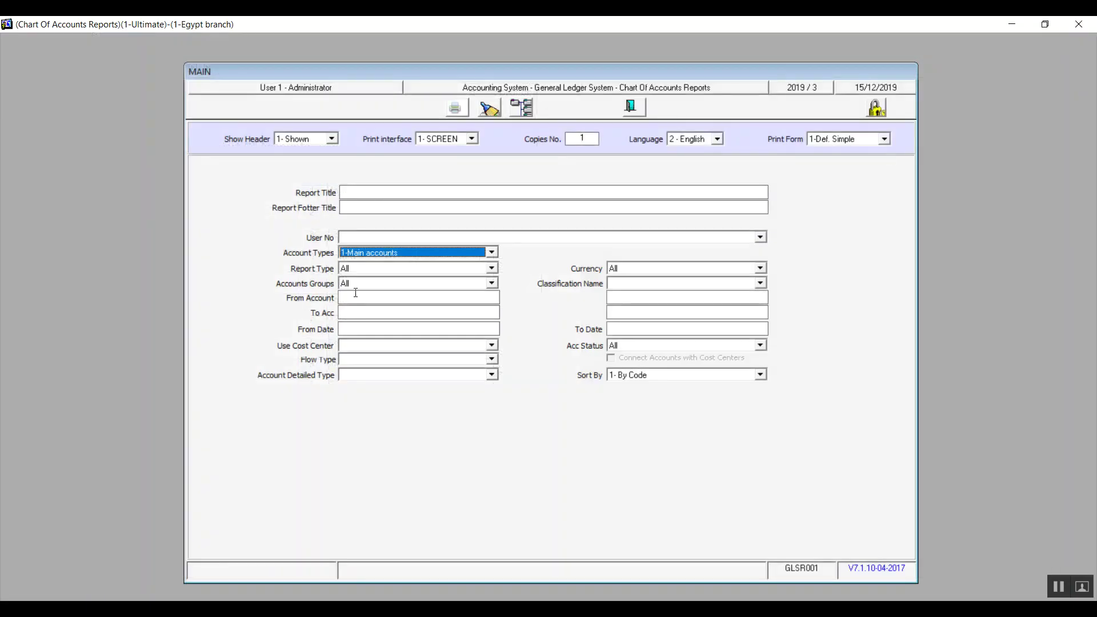
left_click(492, 252)
left_click(410, 293)
left_click(456, 104)
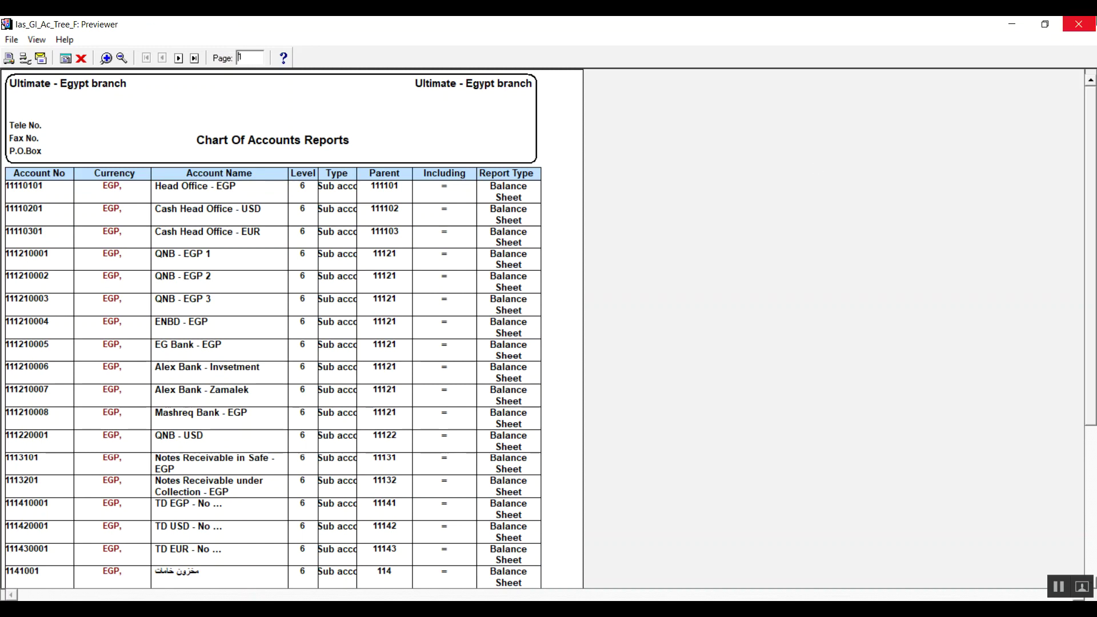
left_click(1078, 23)
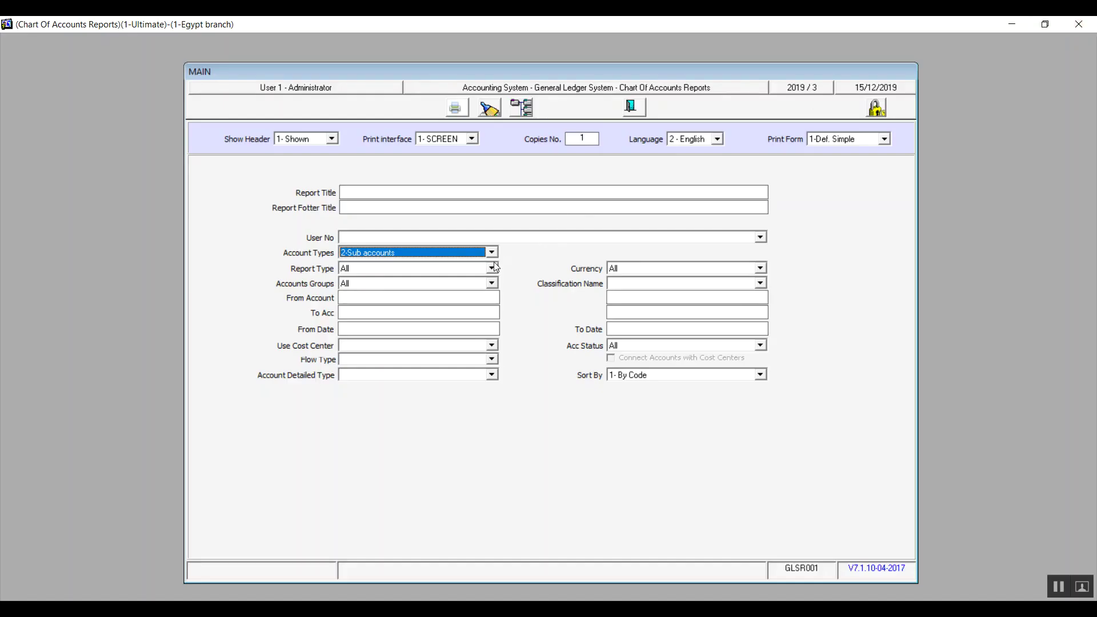
Reset the Account Types filter to All.
left_click(492, 253)
left_click(448, 260)
left_click(491, 269)
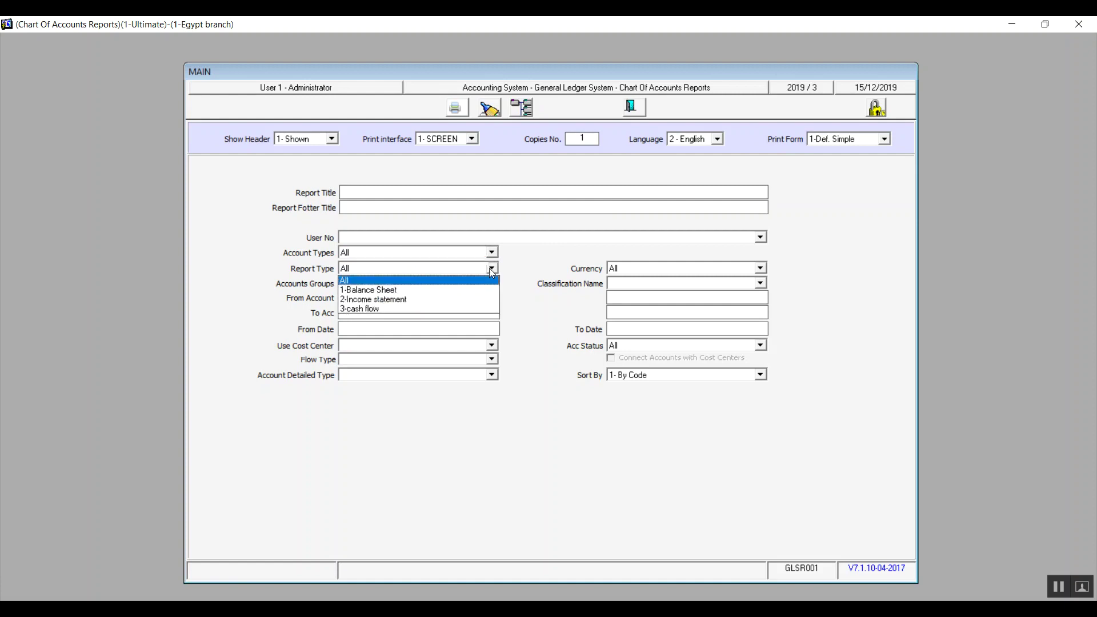
Preview the chart limited to Balance Sheet accounts, checking its last page.
left_click(394, 290)
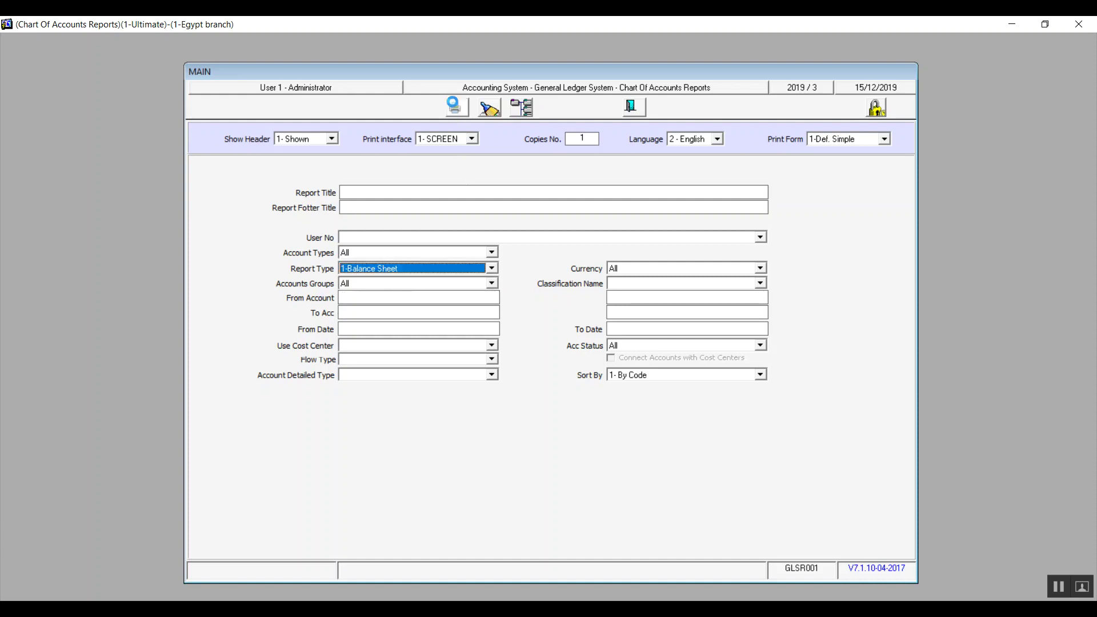
left_click(455, 106)
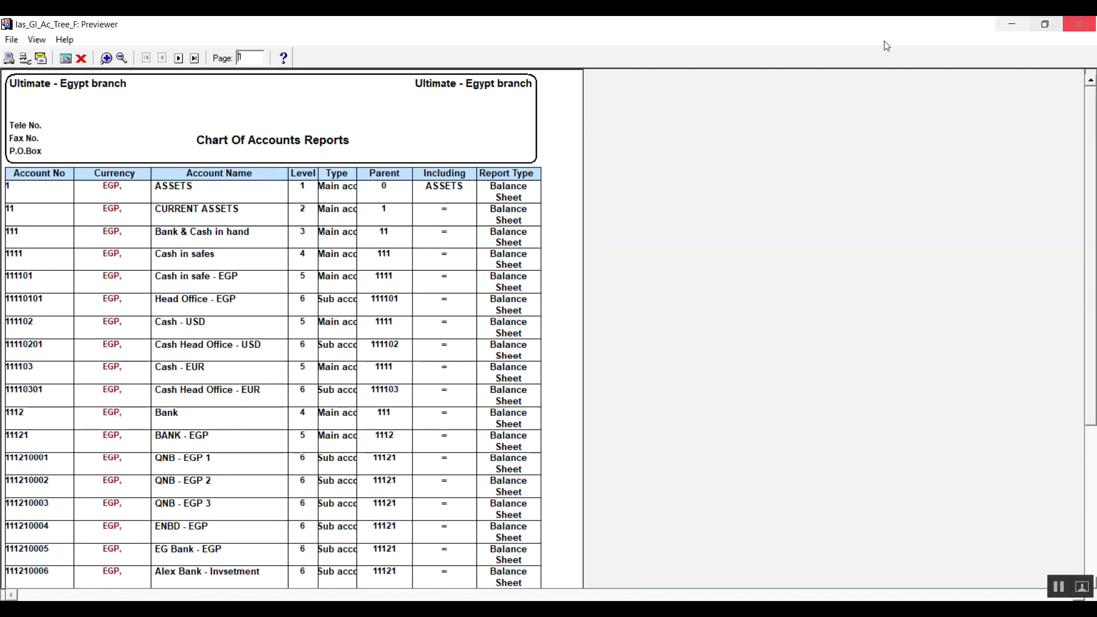
left_click(195, 58)
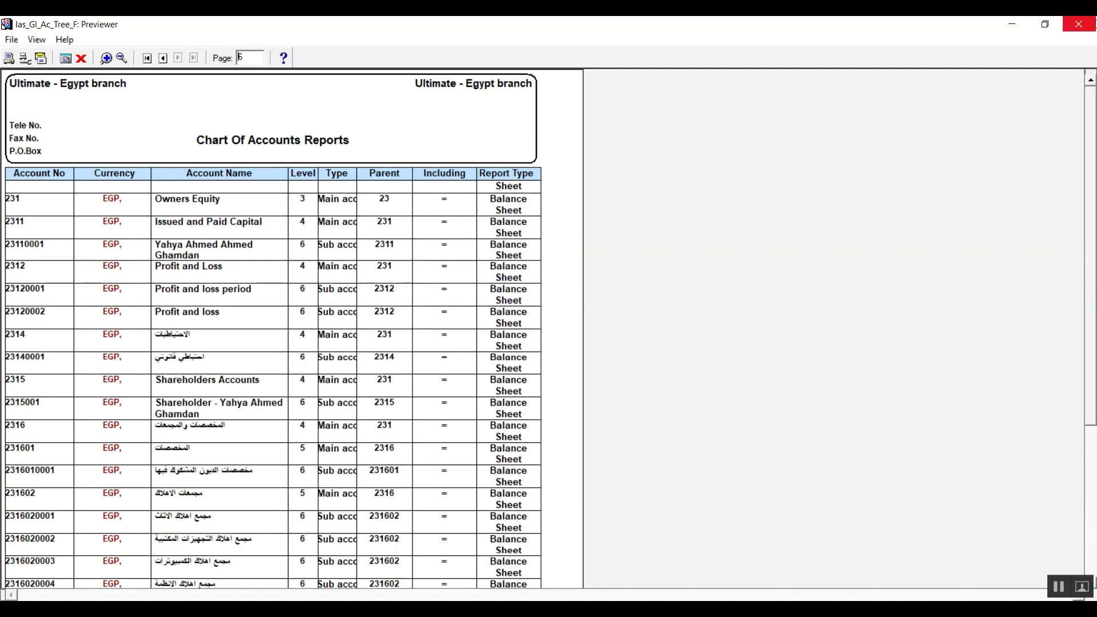
left_click(1079, 24)
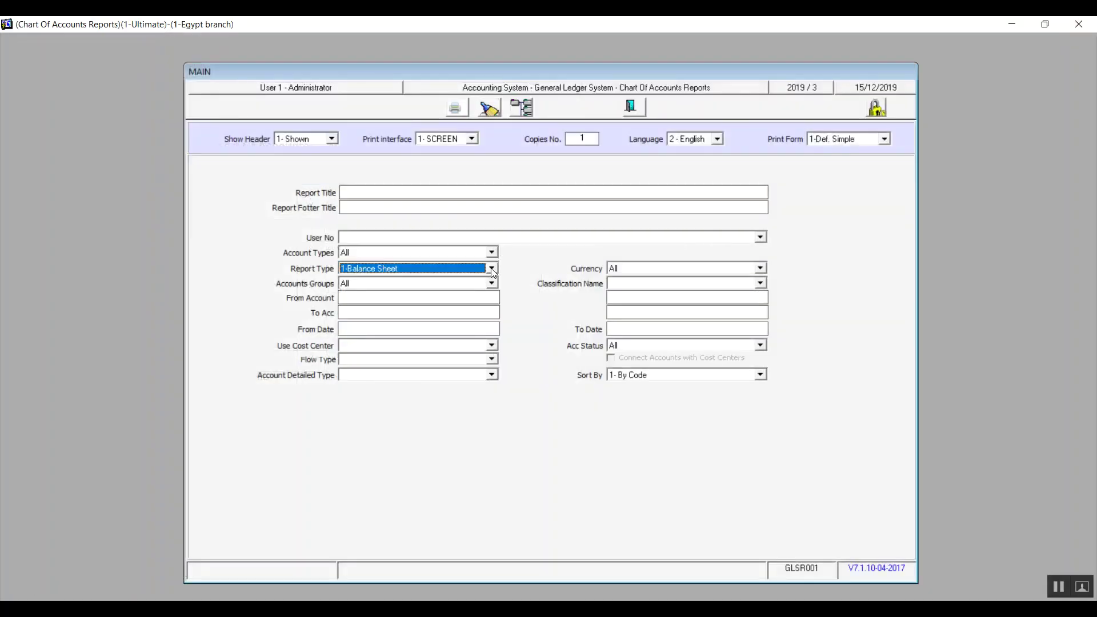
Preview the chart limited to Income statement accounts, checking its last page.
left_click(492, 268)
left_click(416, 299)
left_click(457, 108)
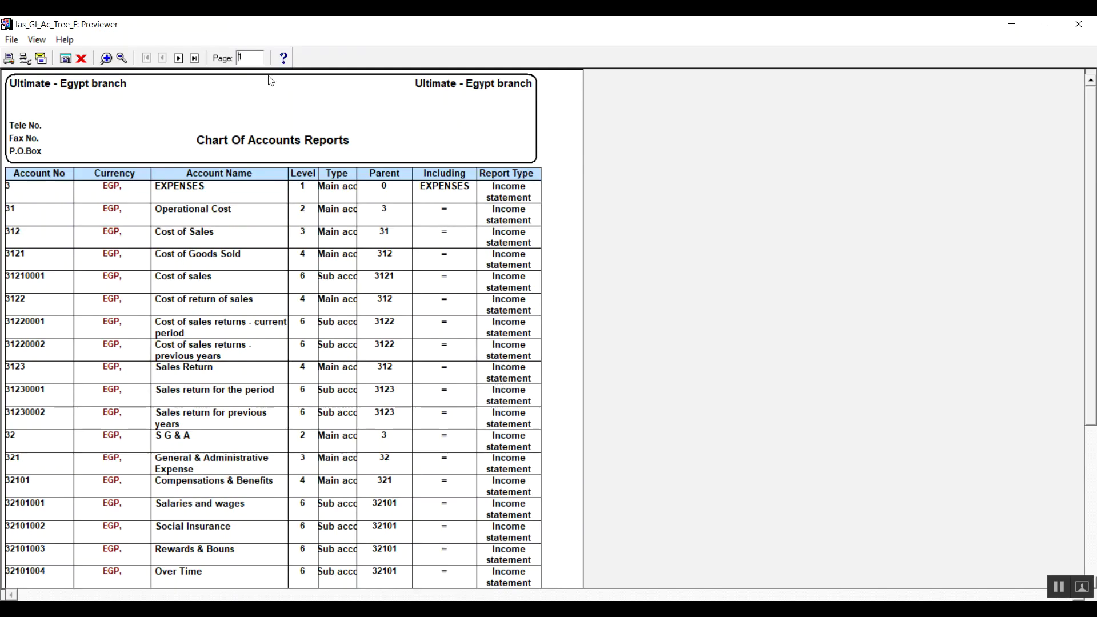
left_click(194, 58)
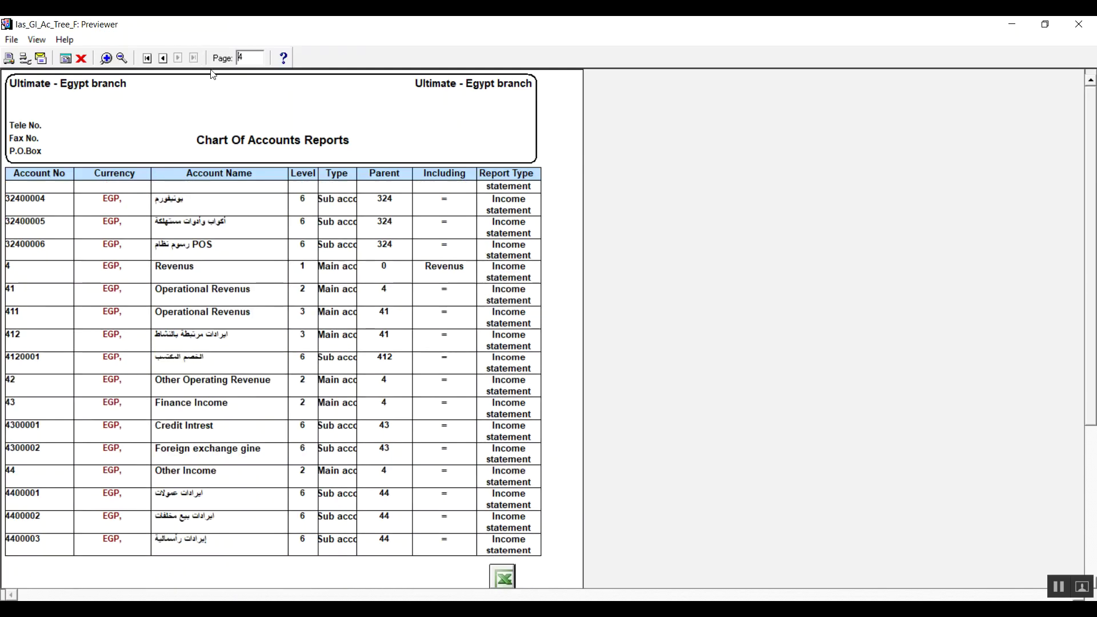
left_click(1073, 26)
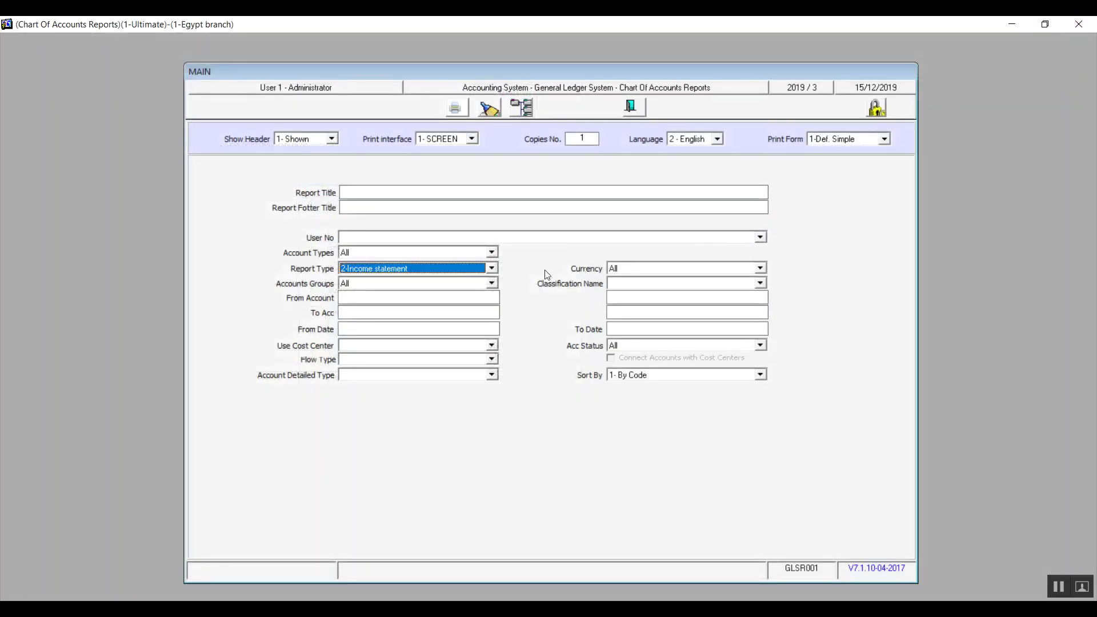
Try the cash flow report type, then set Report Type back to All.
left_click(494, 270)
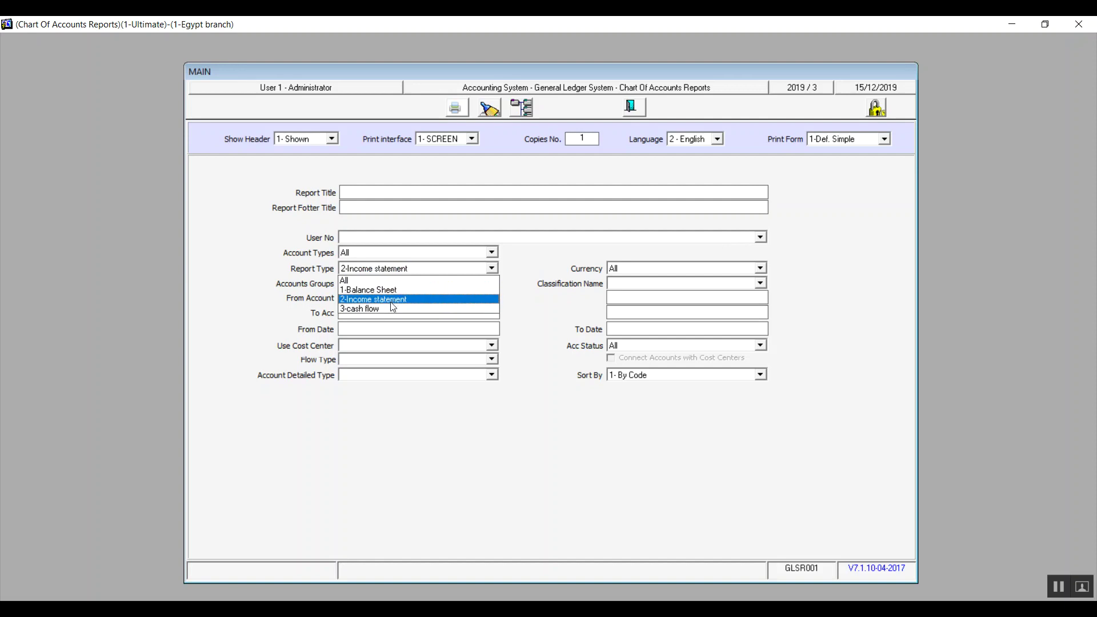
left_click(393, 310)
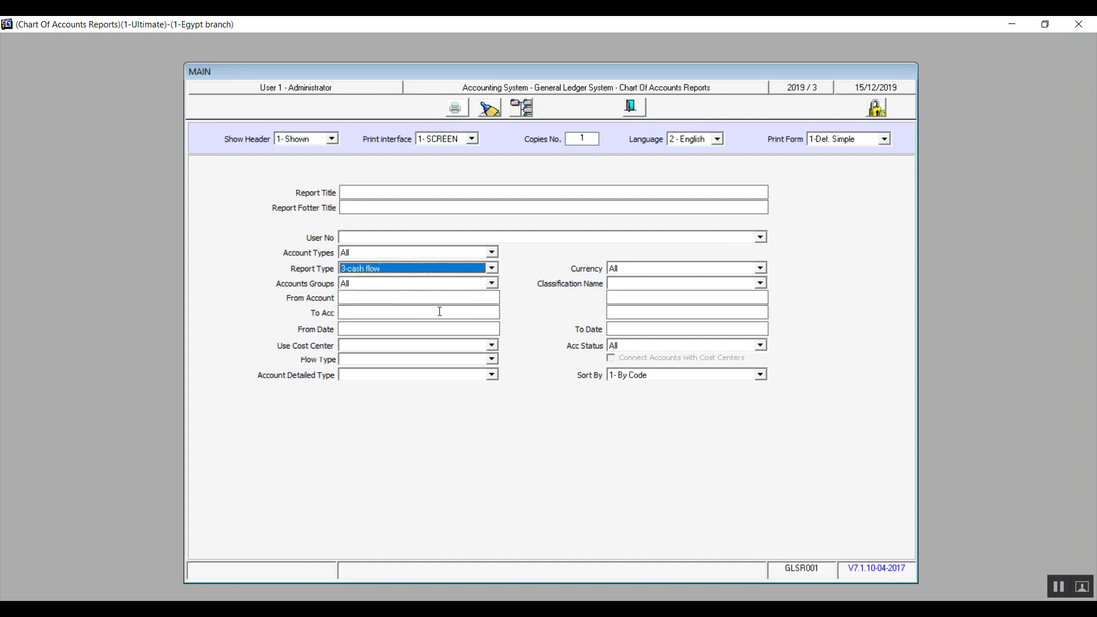
left_click(492, 269)
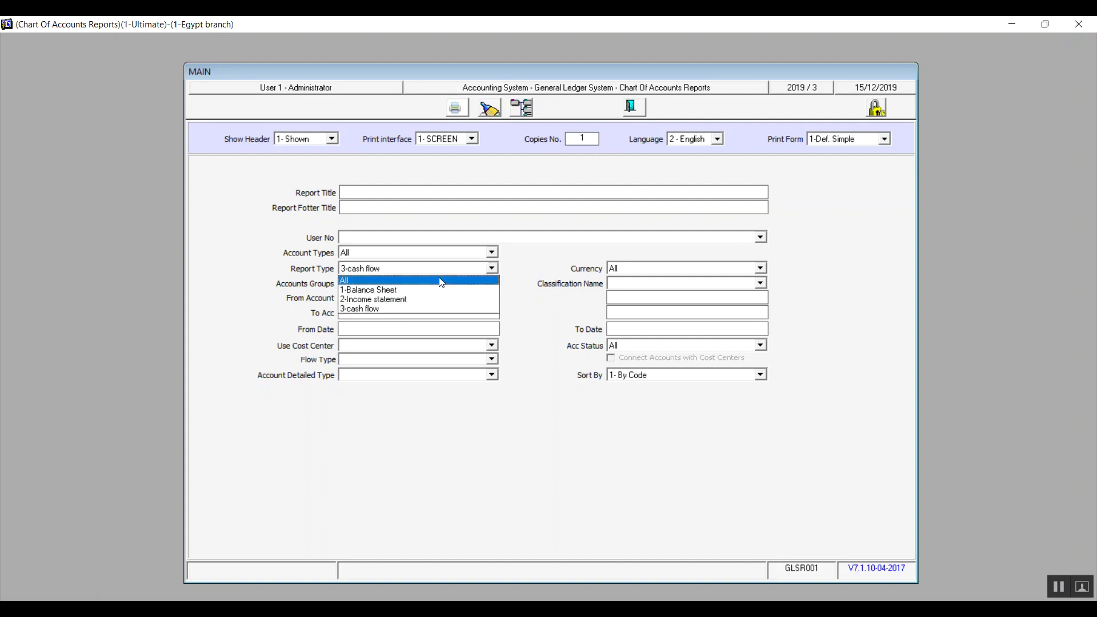
left_click(343, 282)
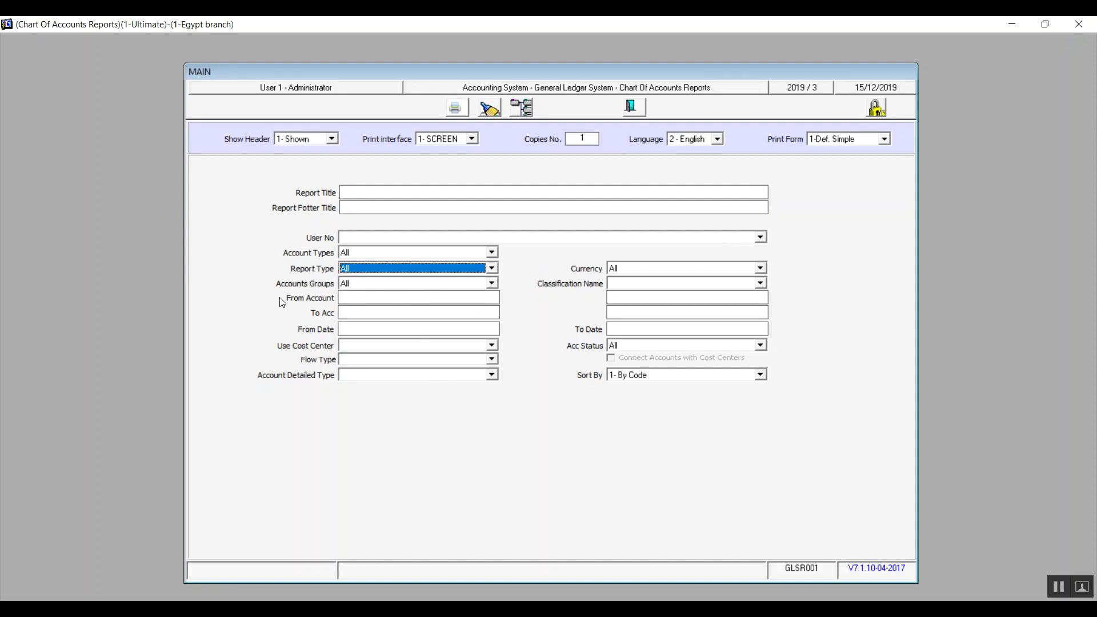
left_click(492, 283)
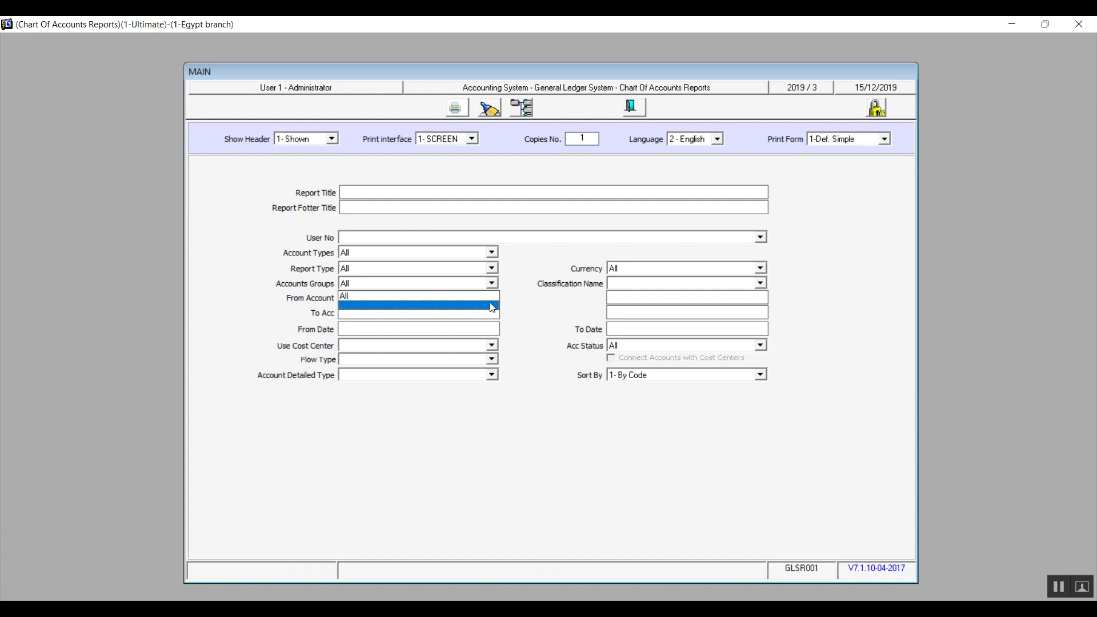
left_click(491, 305)
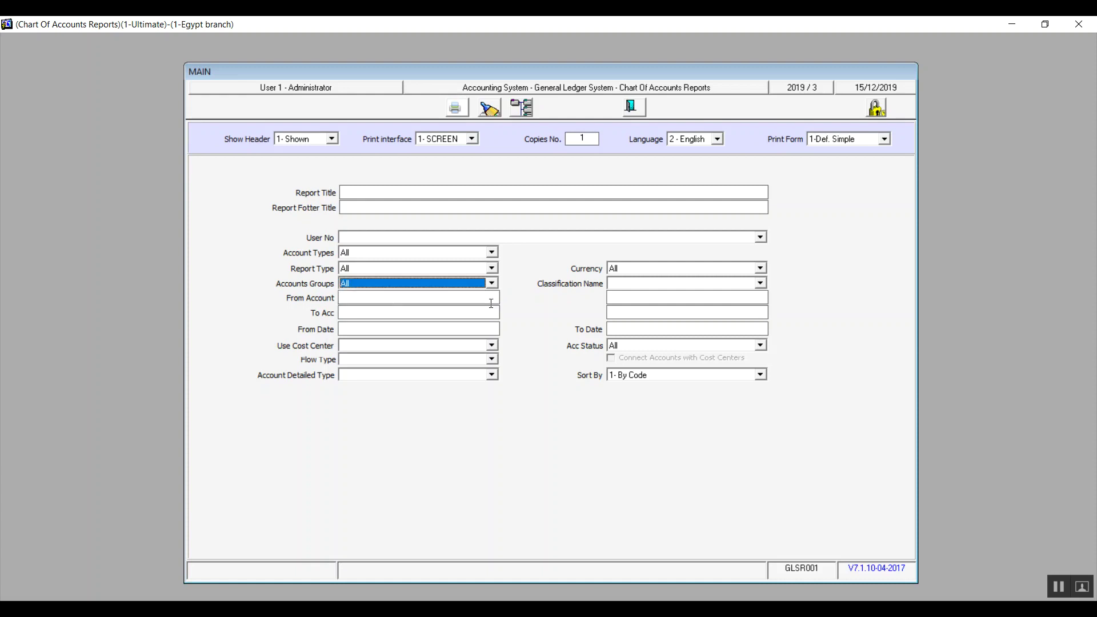
left_click(348, 299)
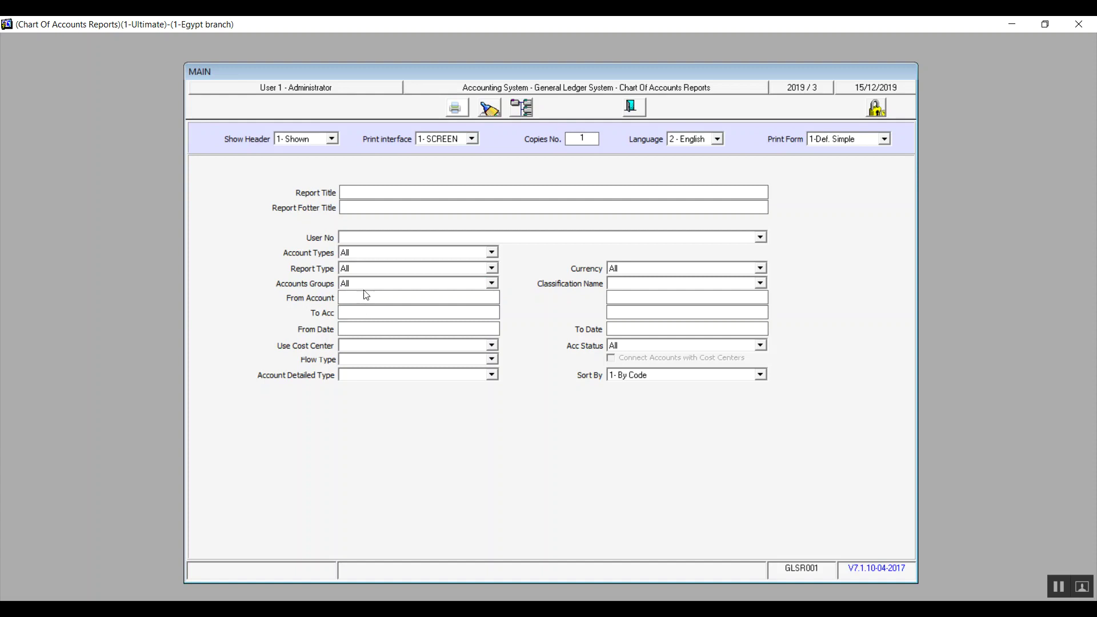
left_click(364, 311)
left_click(362, 296)
type("1")
key("Return")
type("2")
key("Return")
left_click(458, 109)
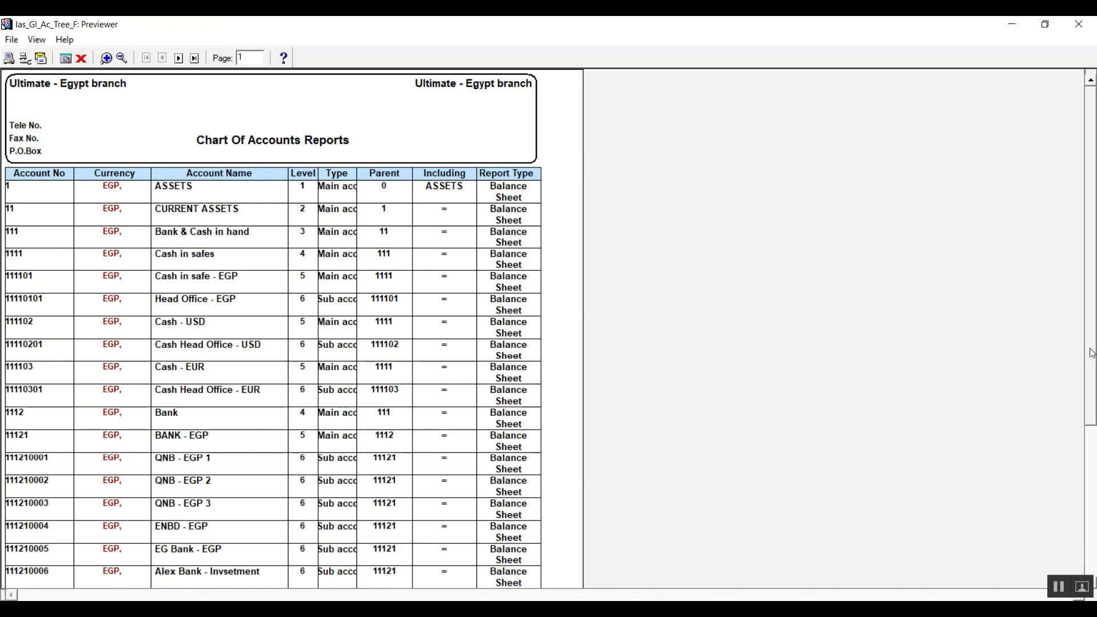
left_click_drag(1091, 355, 1090, 432)
scroll(1091, 431, "down", 1)
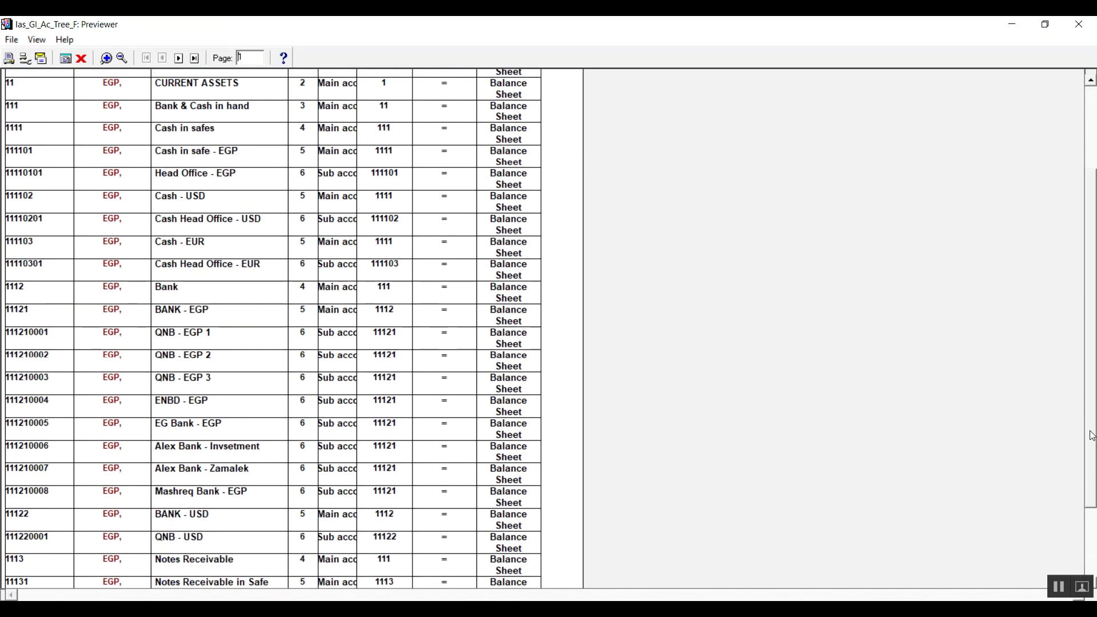
left_click(195, 59)
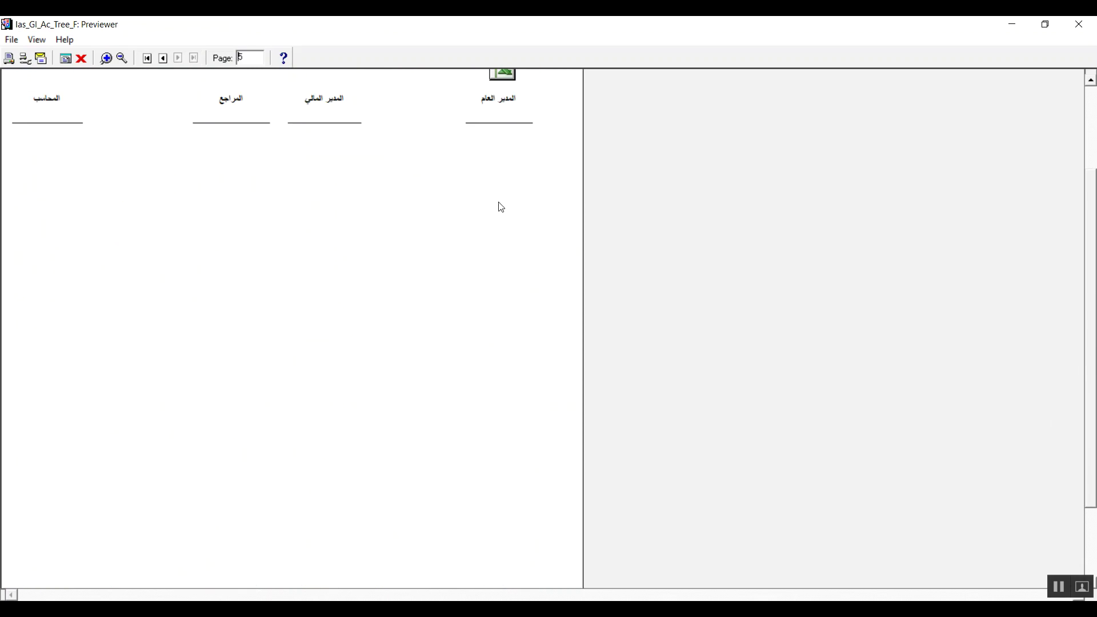
left_click(164, 58)
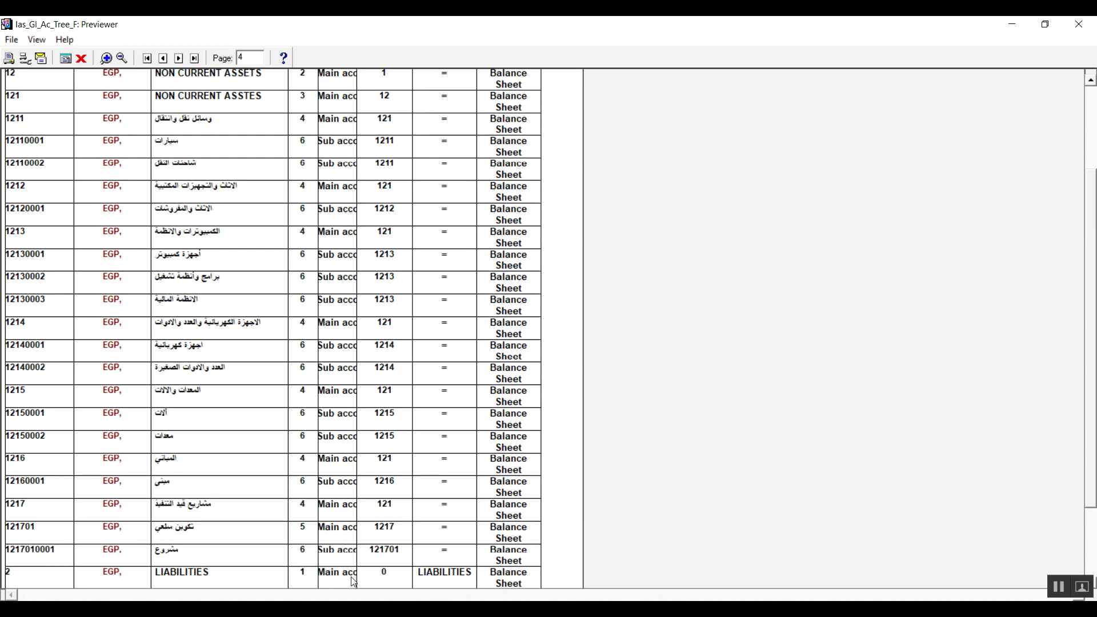
left_click(1079, 24)
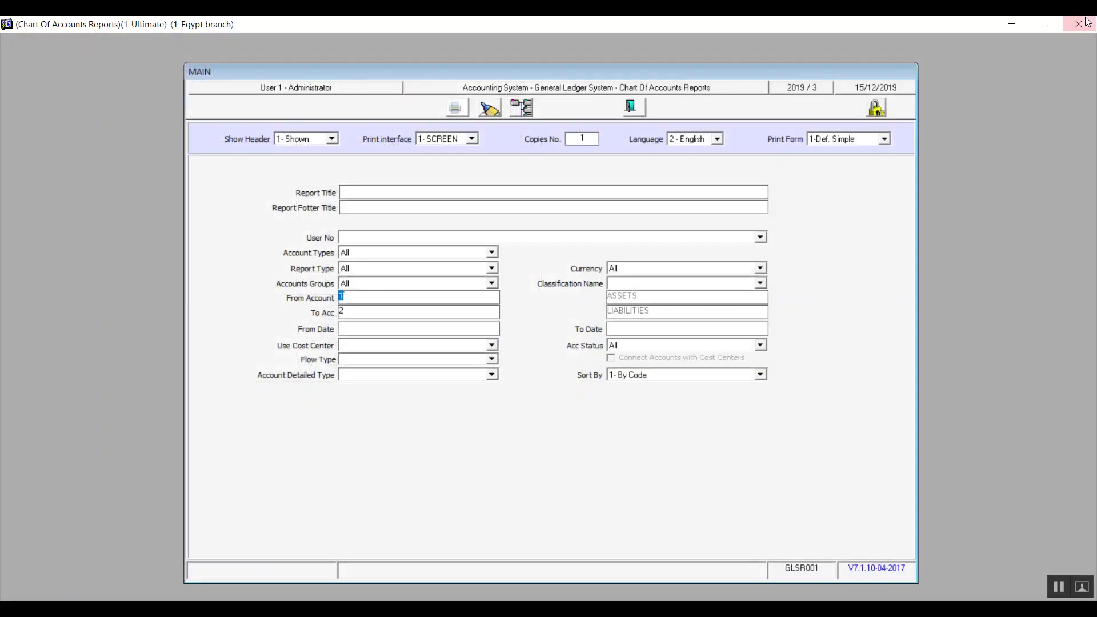
left_click(374, 312)
left_click(392, 304)
left_click(388, 313)
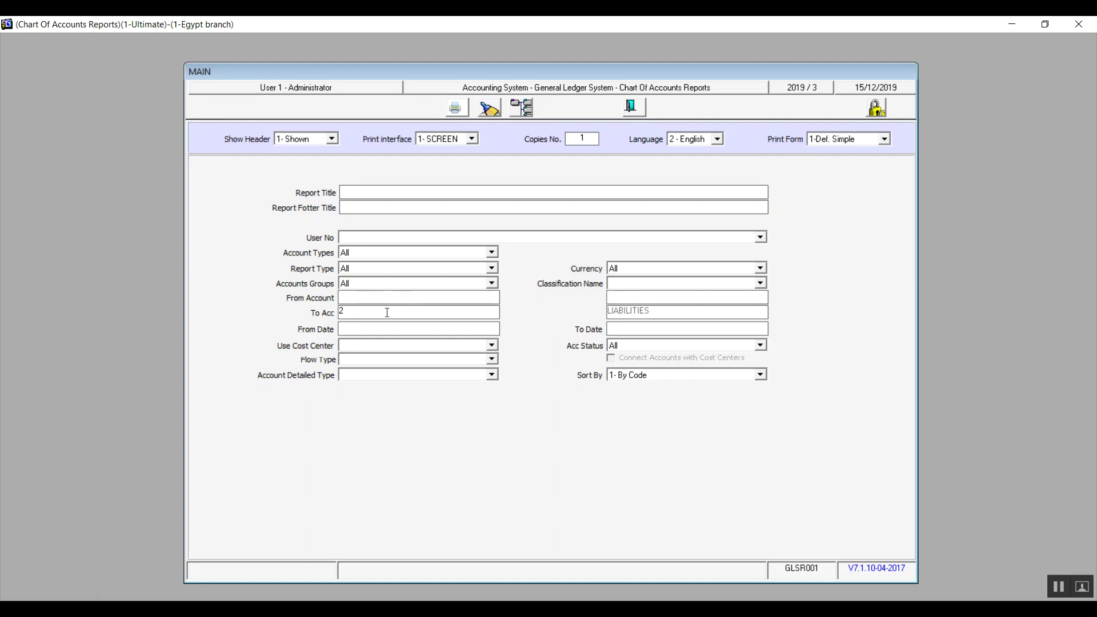
left_click(387, 329)
Preview the report with Use Cost Center set to Not Used, then Optional.
left_click(454, 349)
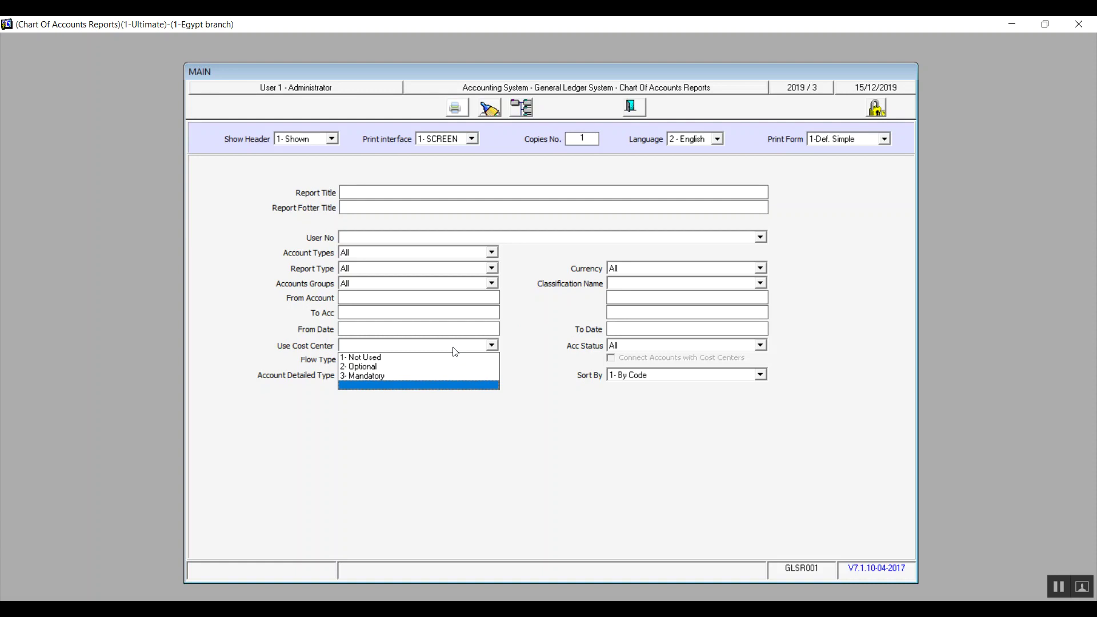
left_click(379, 359)
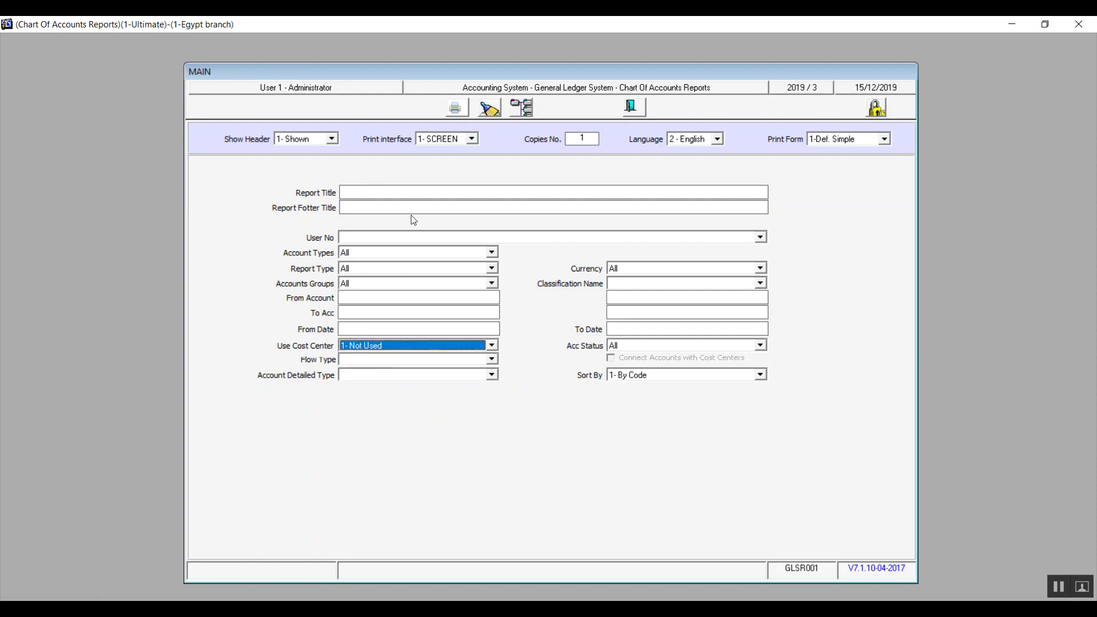
left_click(454, 108)
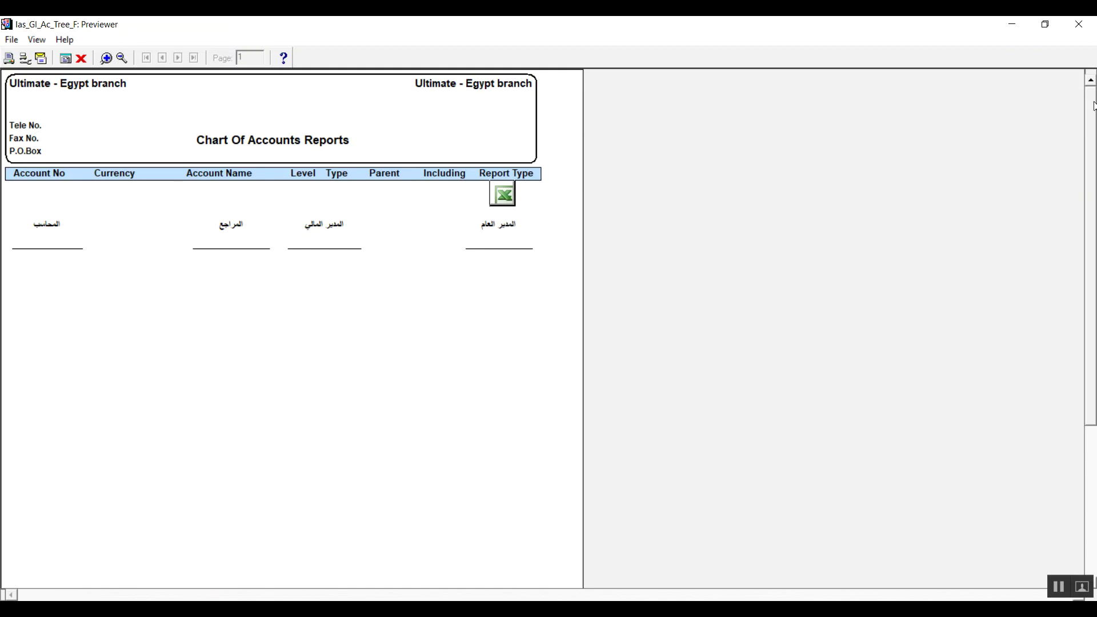
left_click(1085, 25)
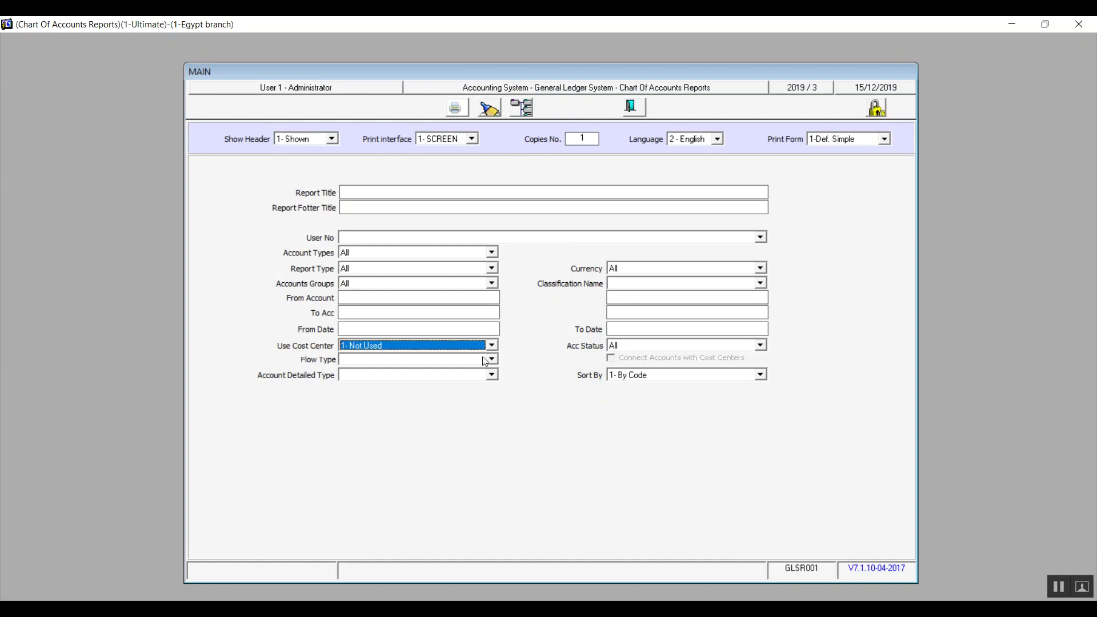
left_click(492, 345)
left_click(439, 370)
left_click(457, 108)
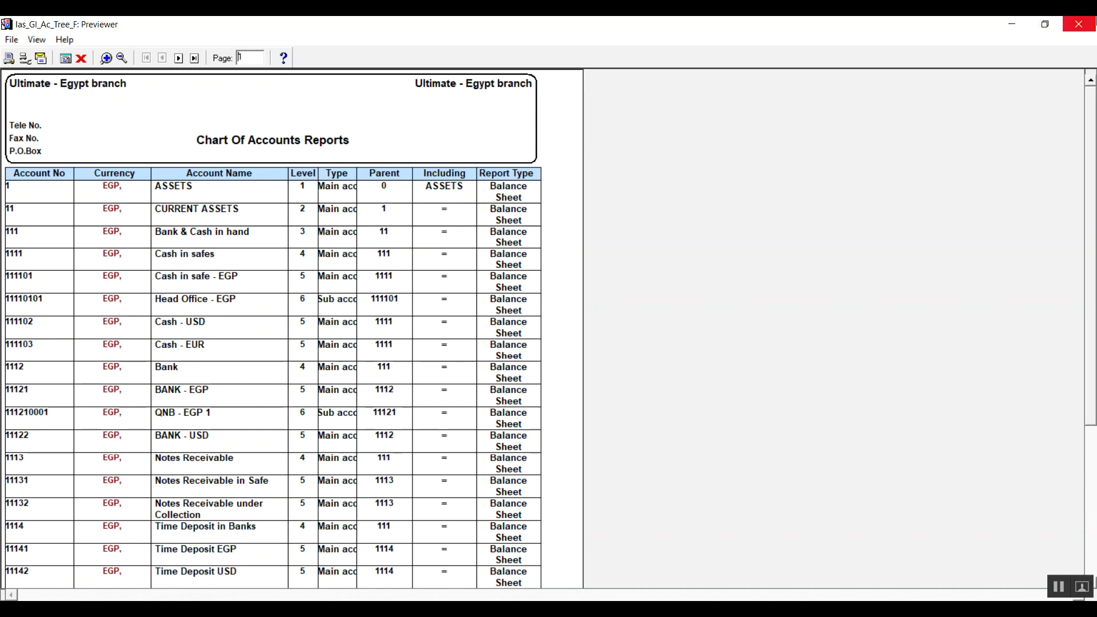
left_click(1078, 24)
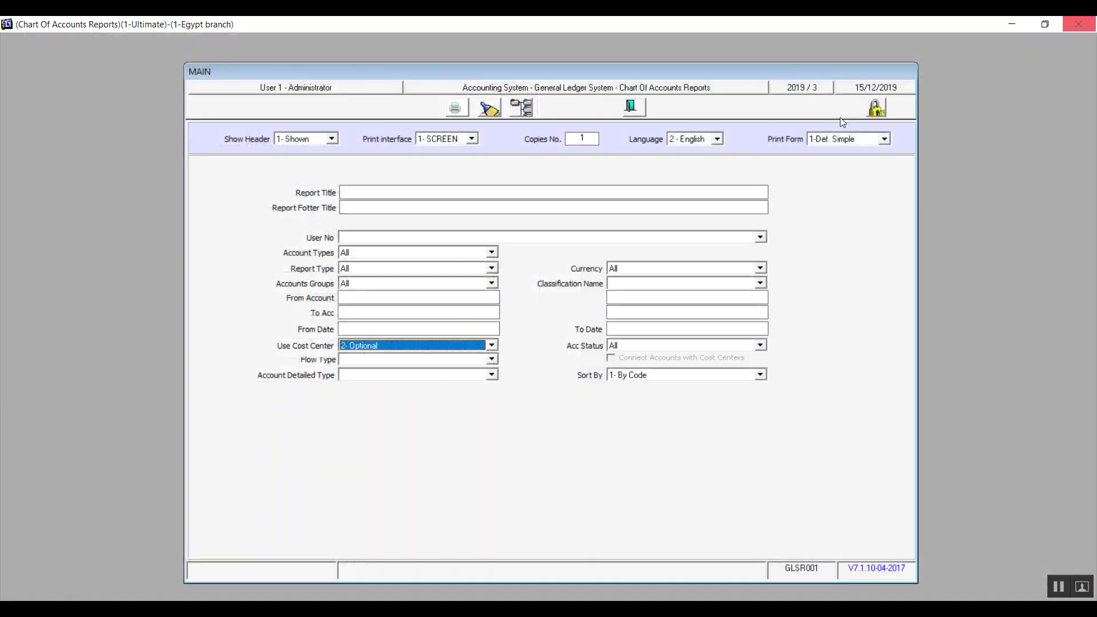
Clear the Use Cost Center and Flow Type filters.
left_click(492, 345)
left_click(456, 386)
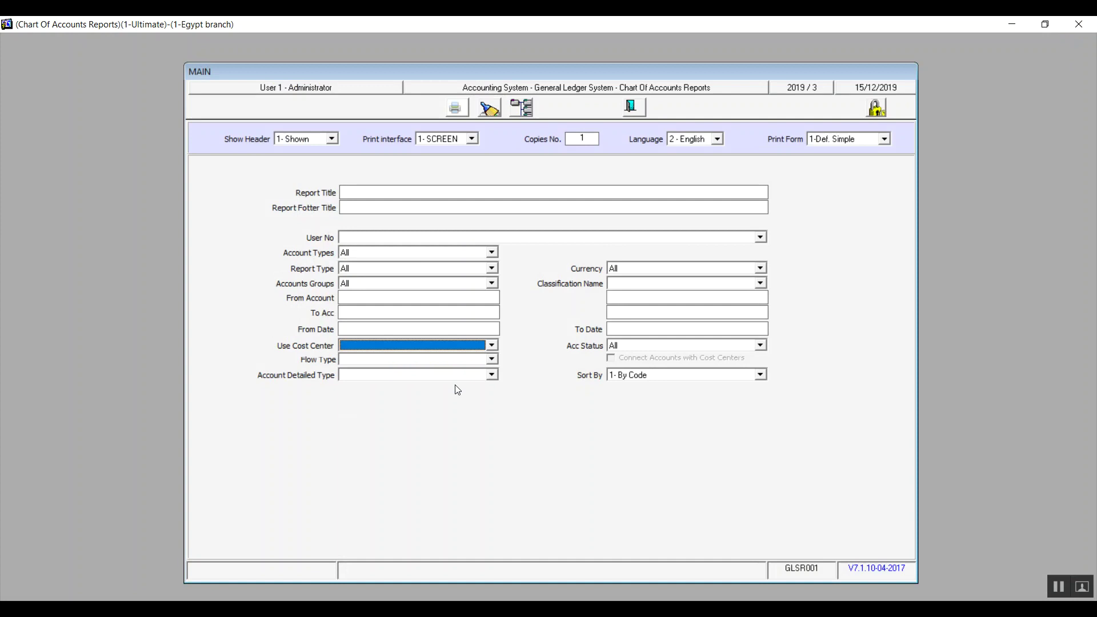
left_click(492, 360)
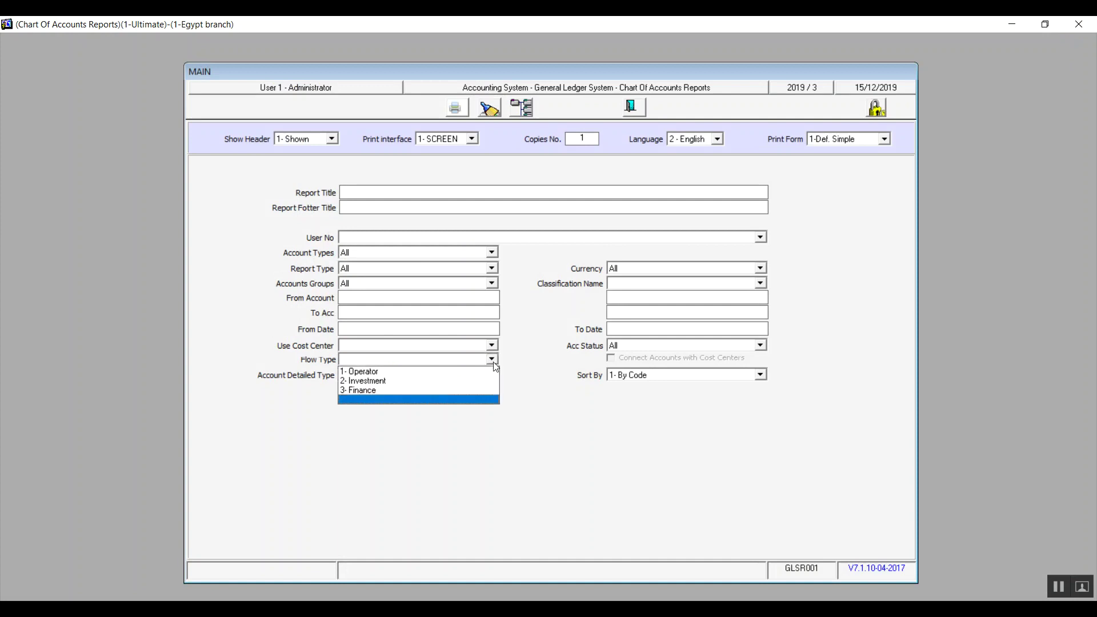
left_click(417, 400)
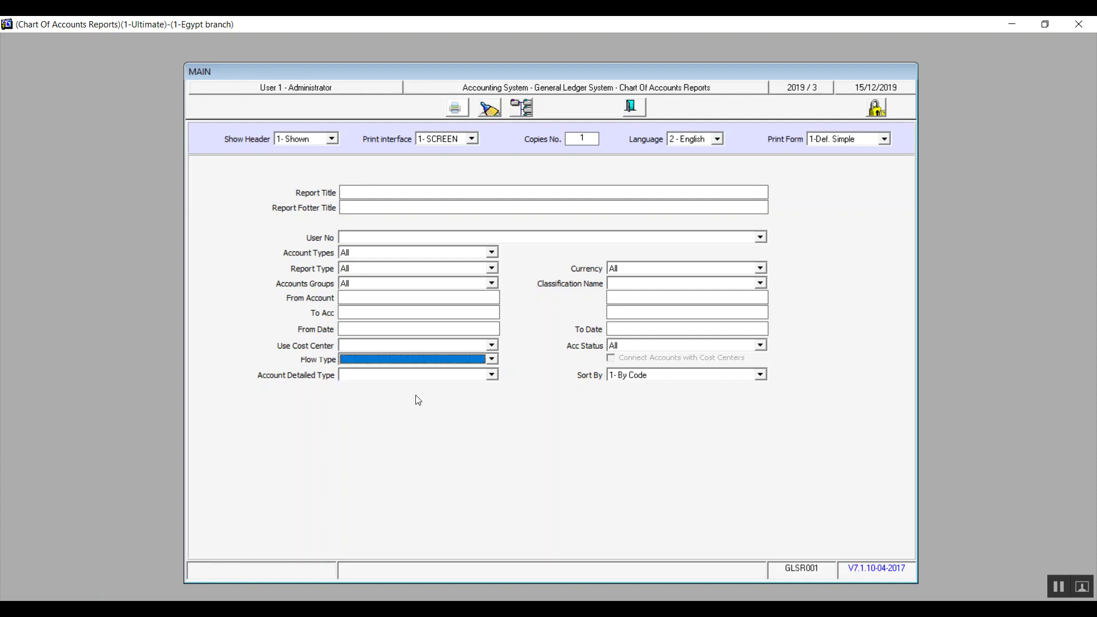
left_click(495, 378)
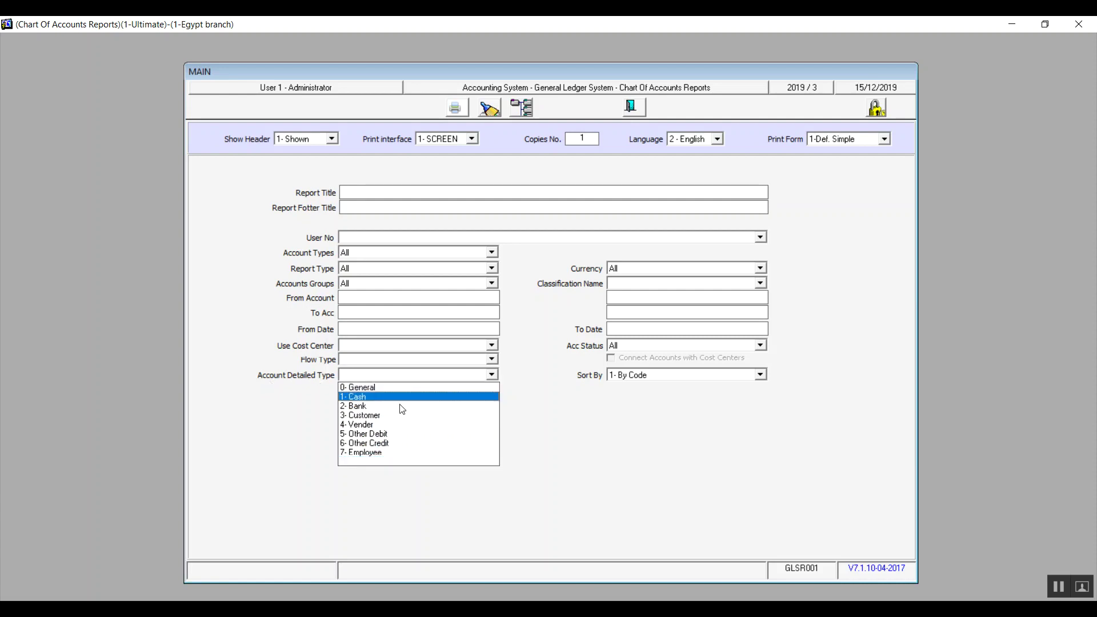
Select the empty entry in the Account Detailed Type, Use Cost Center and Flow Type dropdowns.
left_click(399, 461)
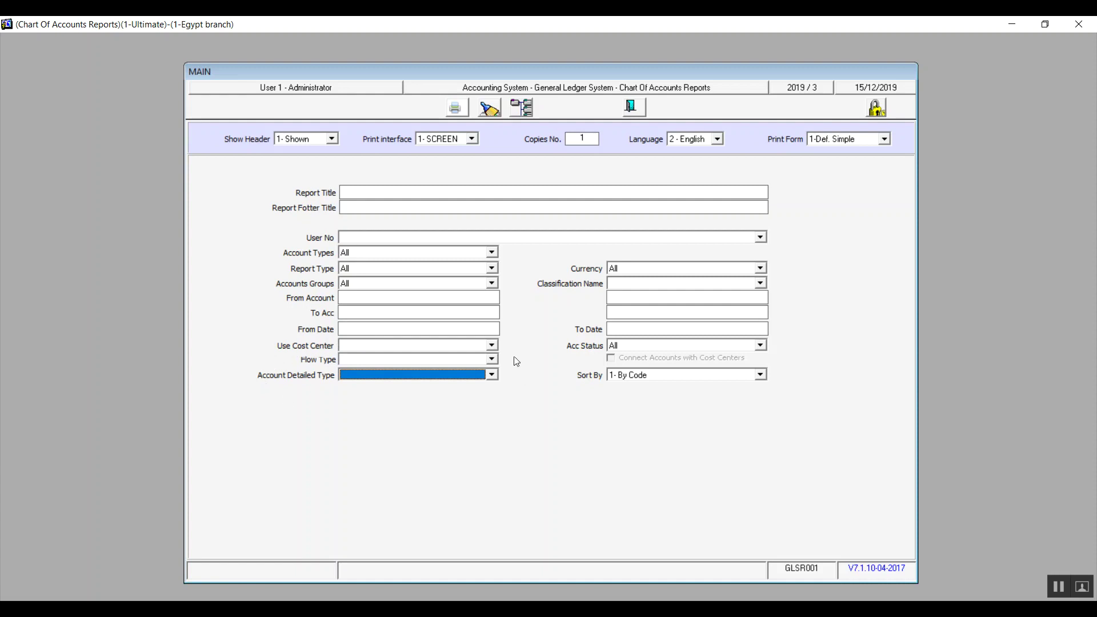
left_click(495, 346)
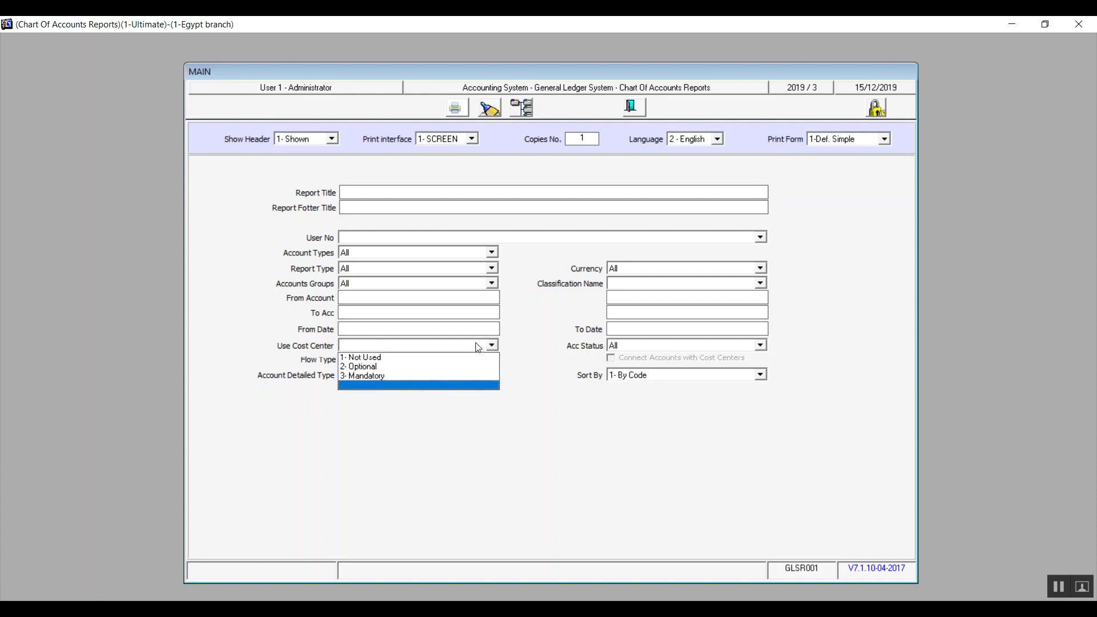
left_click(468, 387)
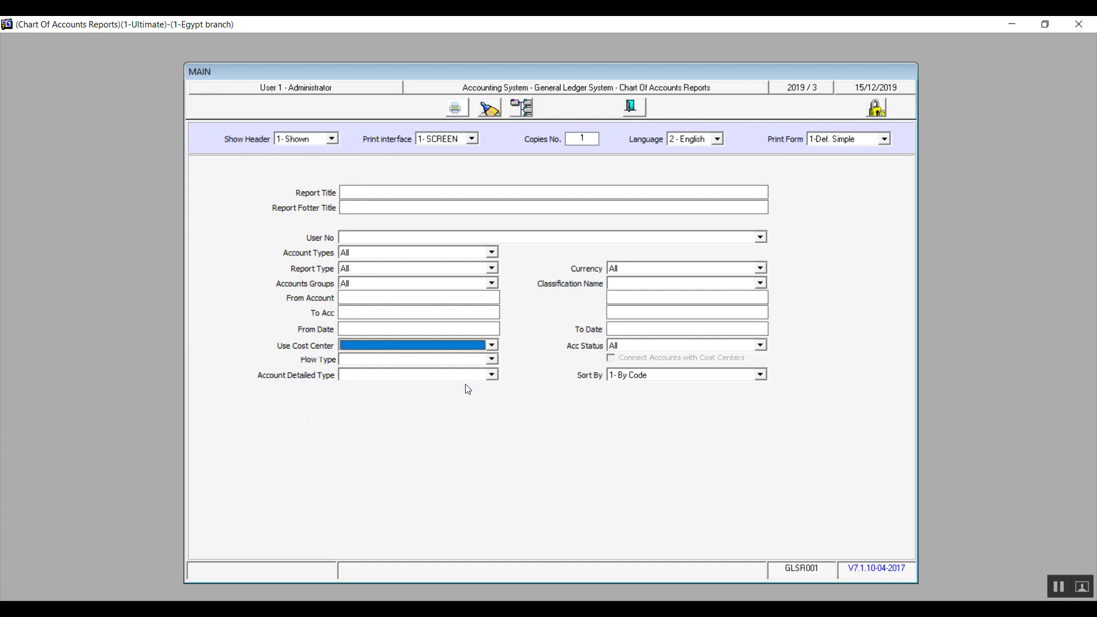
left_click(492, 359)
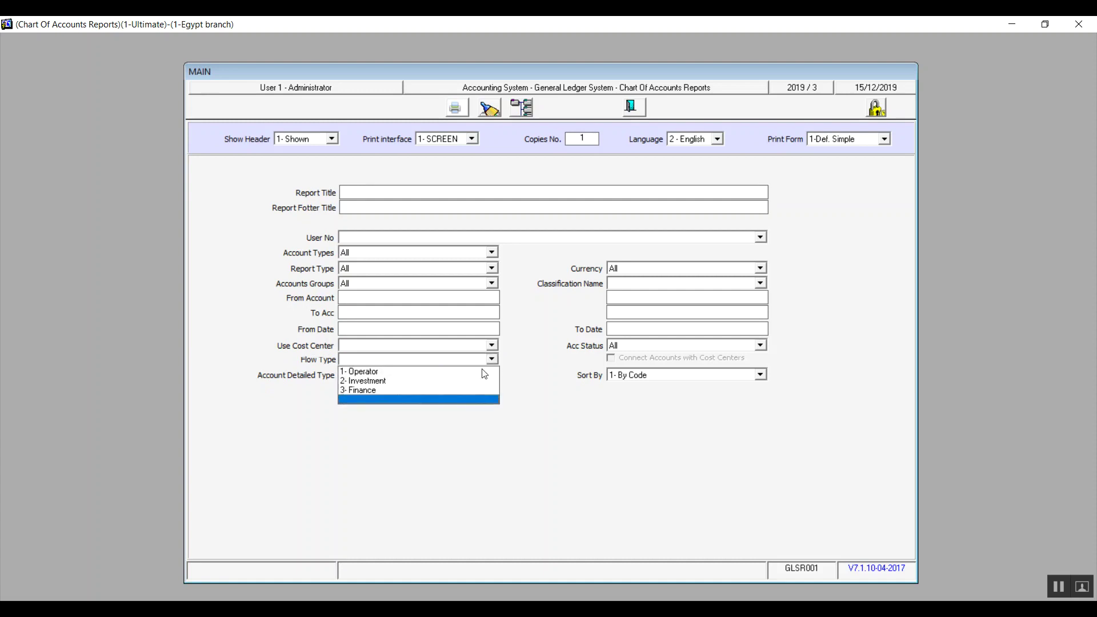
left_click(469, 400)
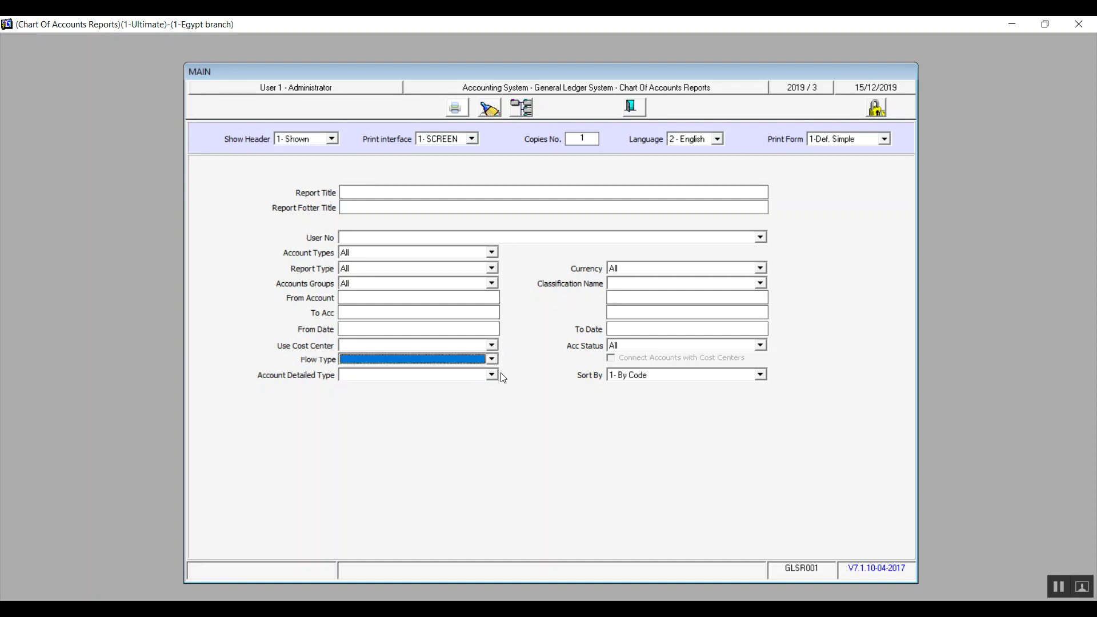
left_click(492, 347)
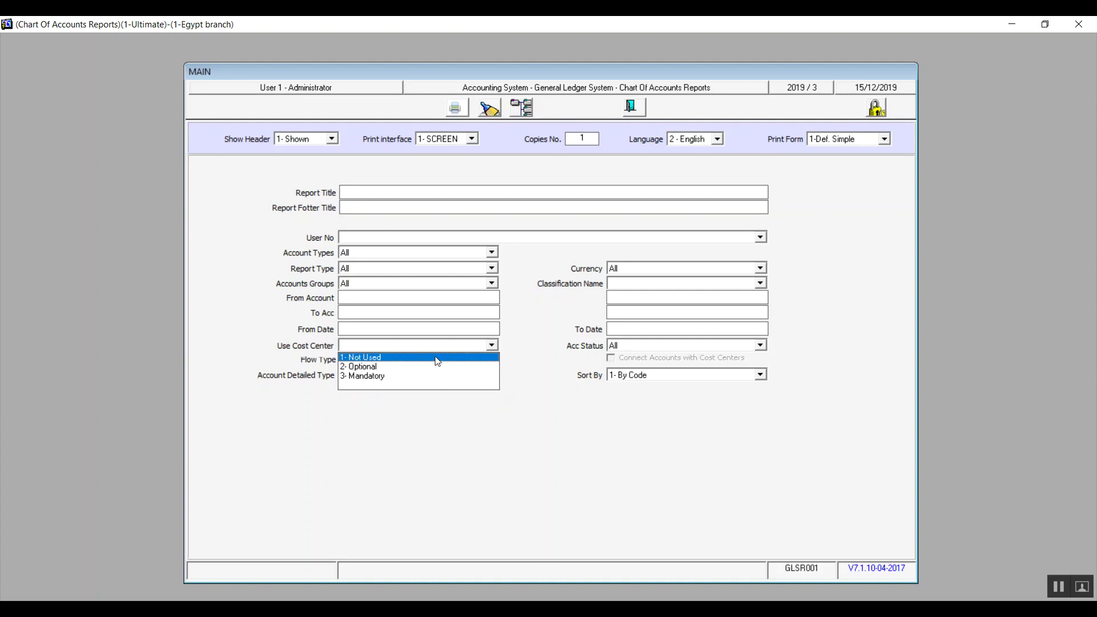
left_click(440, 387)
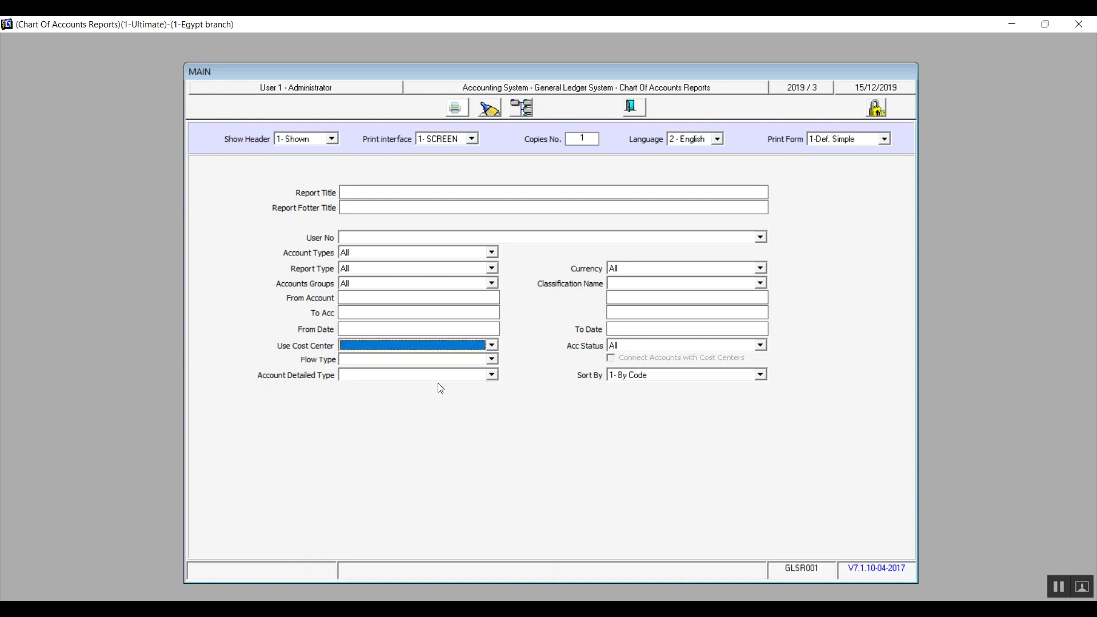
Keep currency All, blank classification, status All and sort 1- By Code, then close the form.
left_click(761, 270)
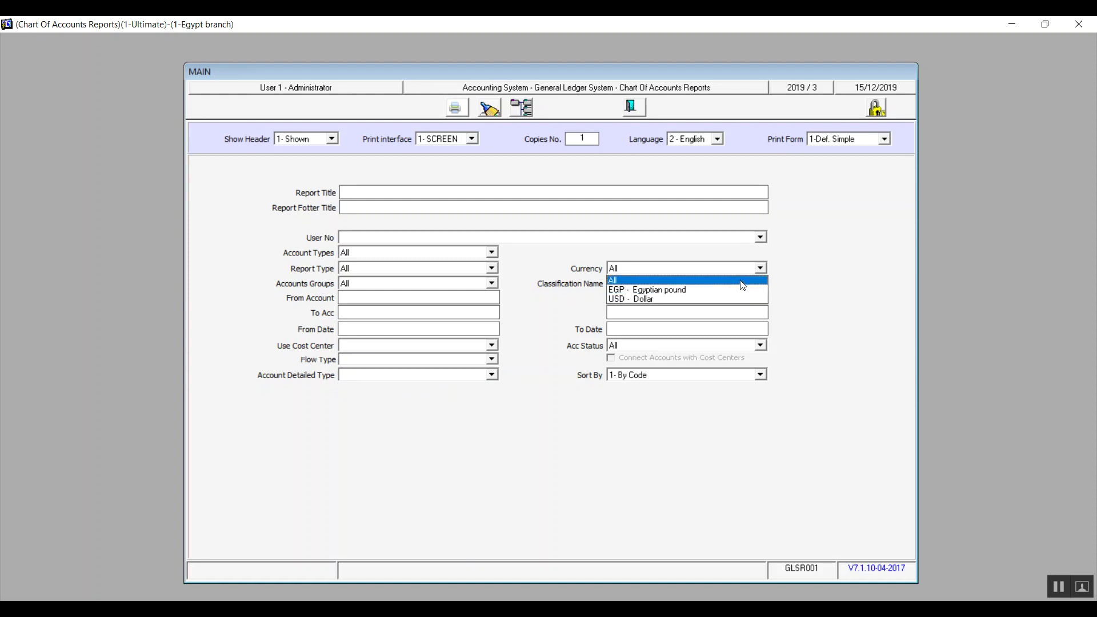
left_click(741, 281)
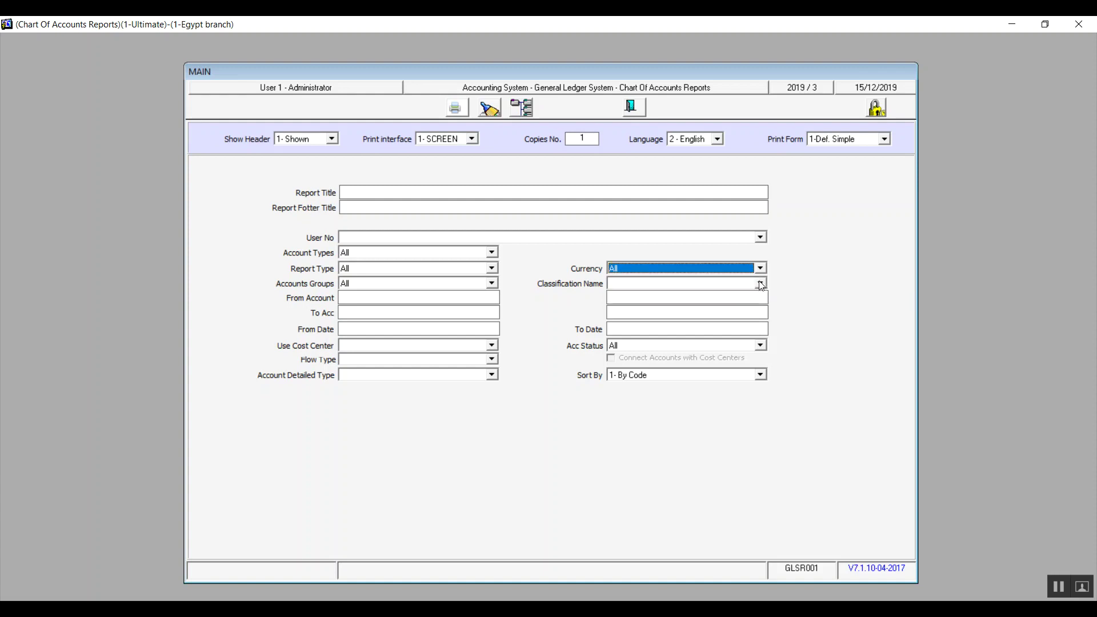
left_click(761, 284)
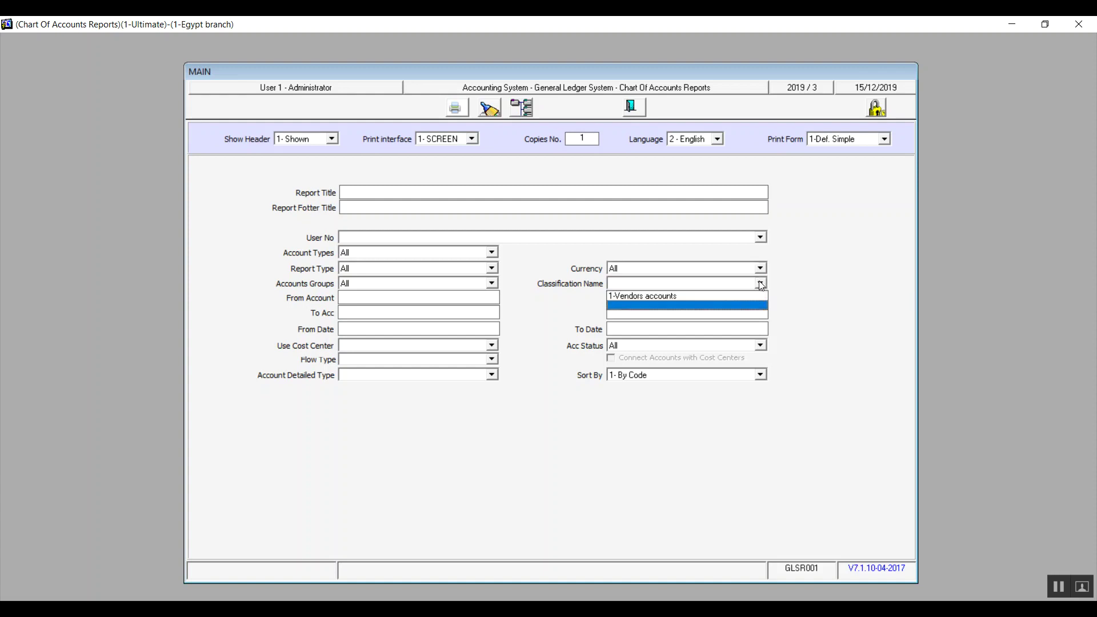
left_click(711, 301)
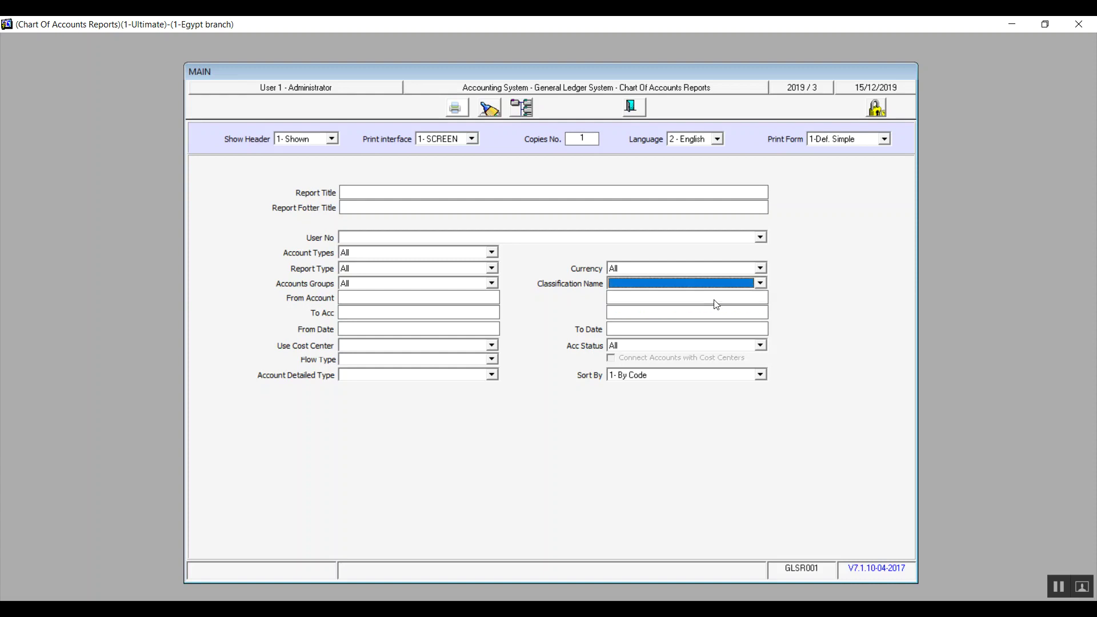
left_click(761, 345)
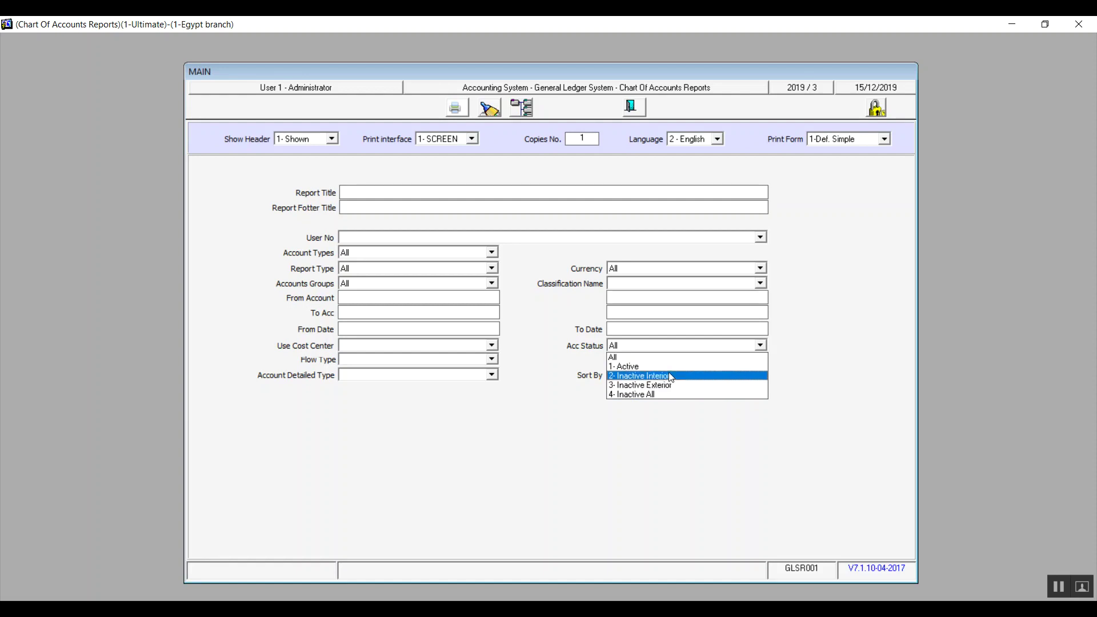
left_click(761, 345)
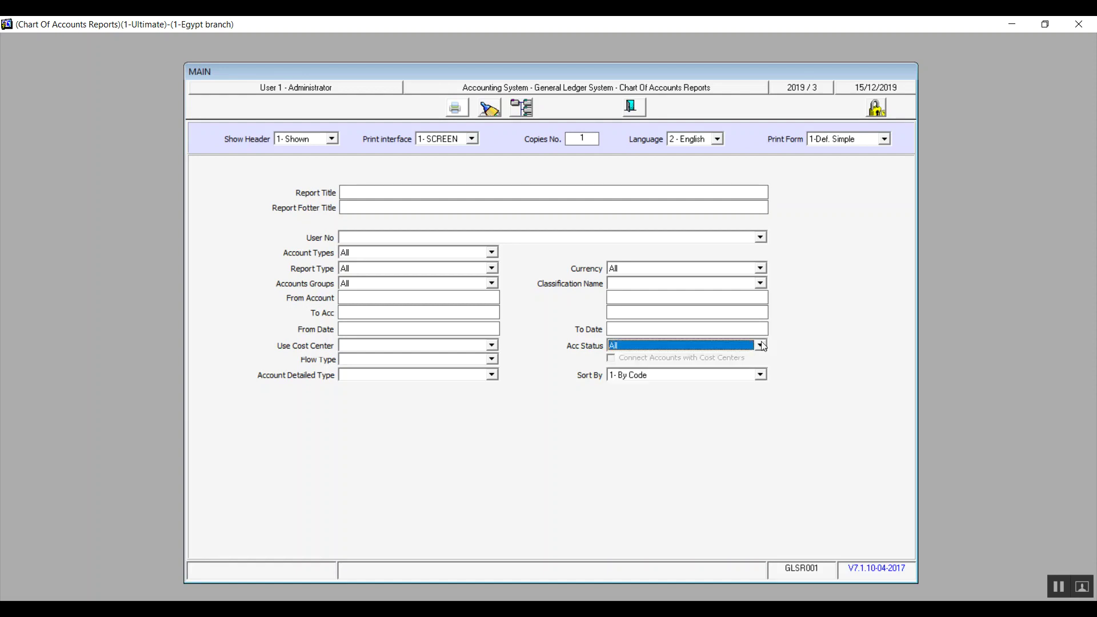
left_click(761, 375)
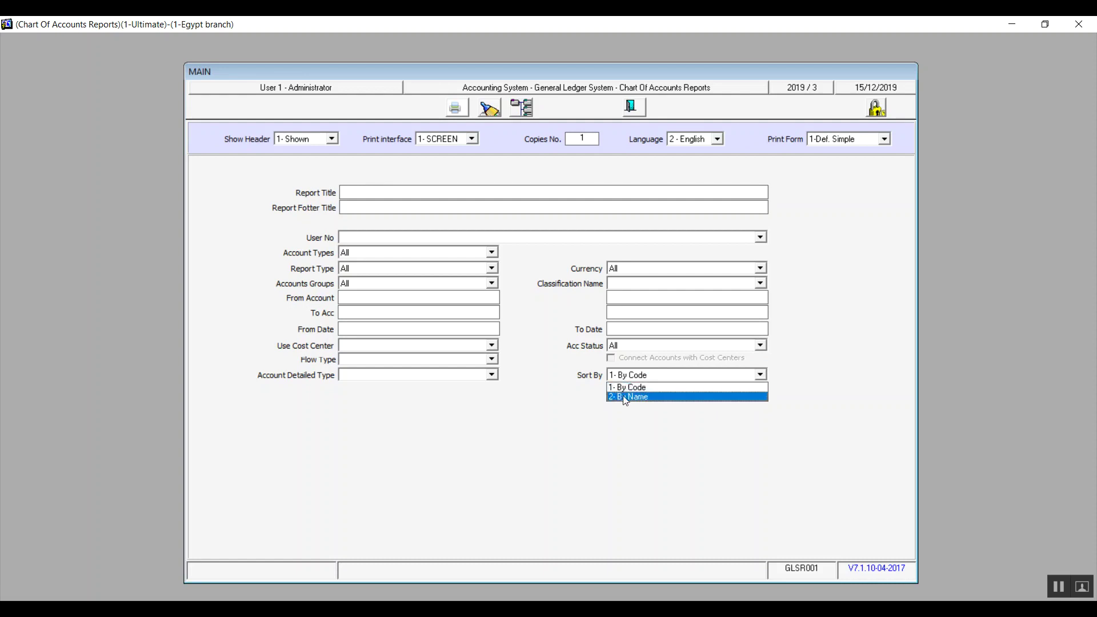
left_click(647, 388)
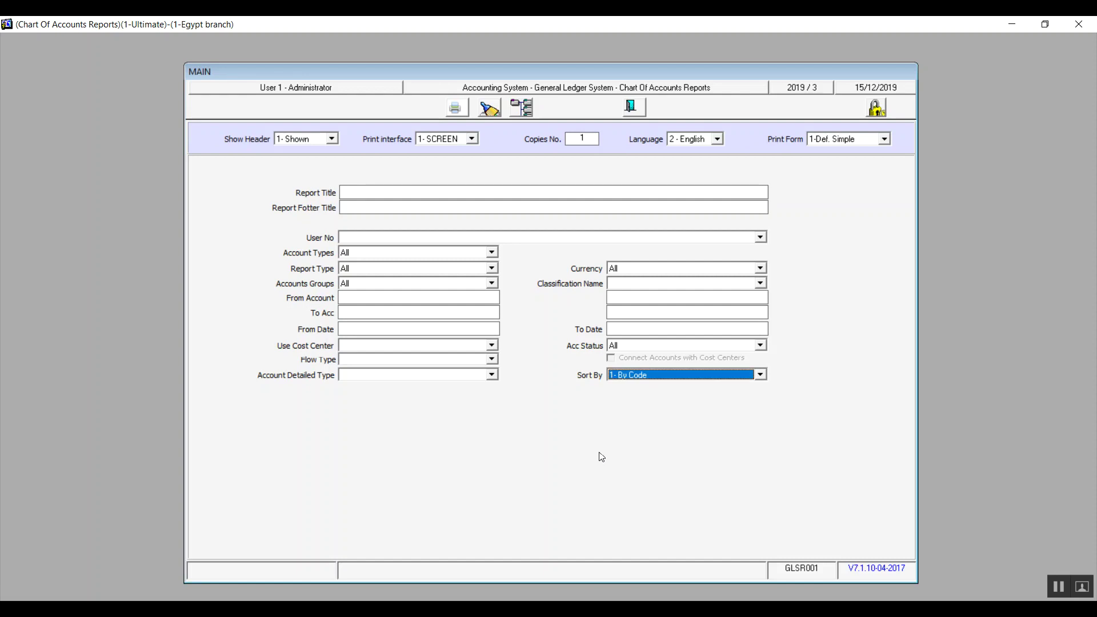
left_click(637, 114)
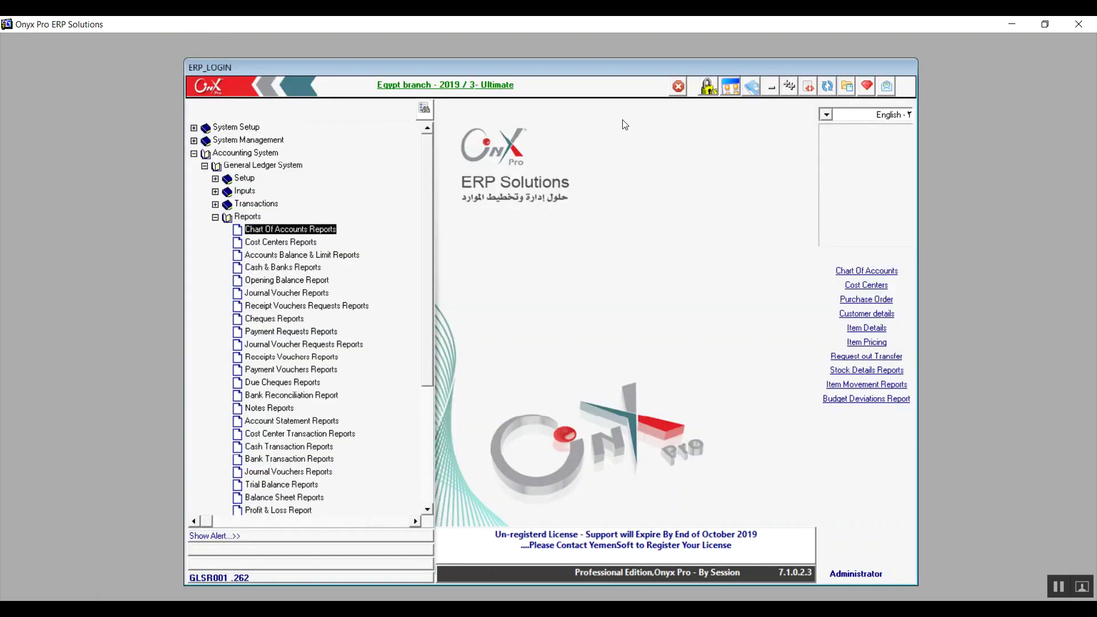
Open Cash & Banks Reports from the General Ledger reports list.
left_click(301, 242)
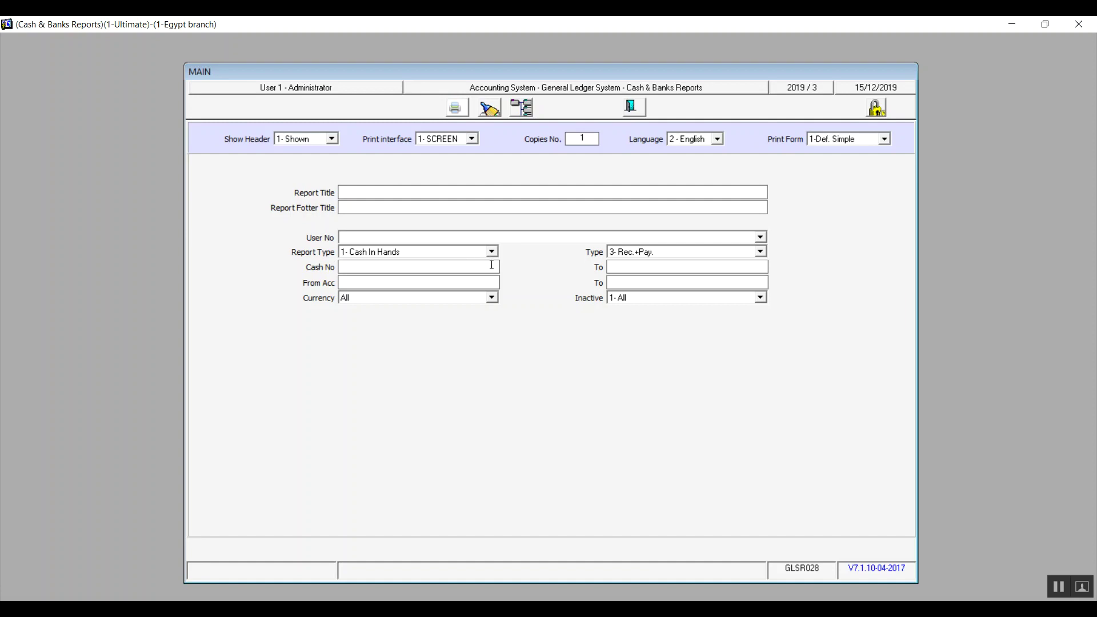
Preview the 1- Cash In Hands report twice, closing the preview each time.
left_click(492, 255)
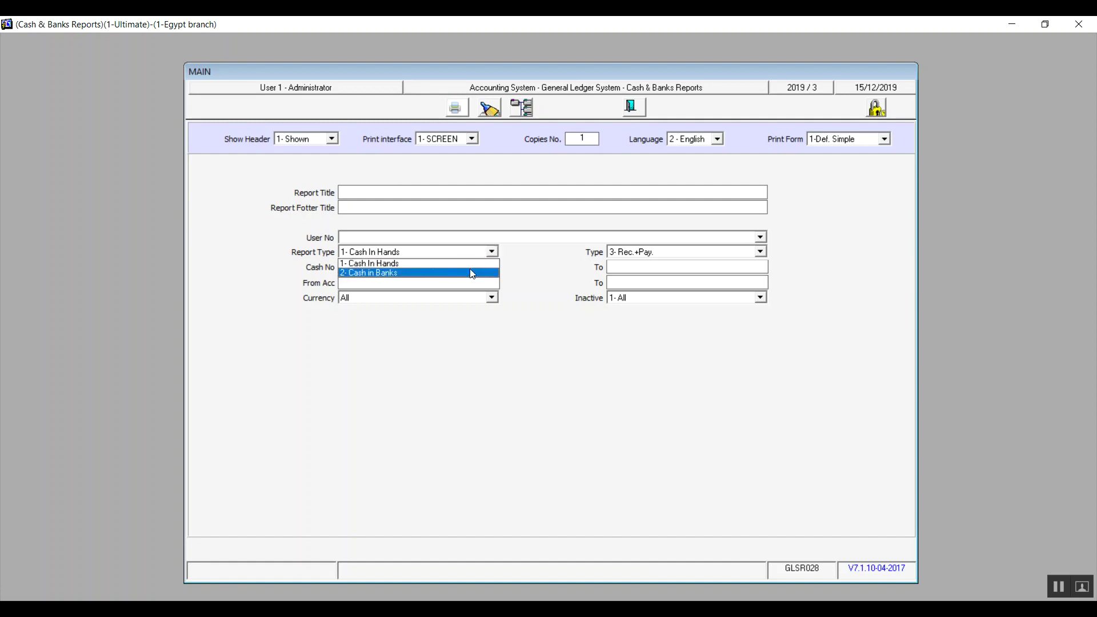
left_click(472, 264)
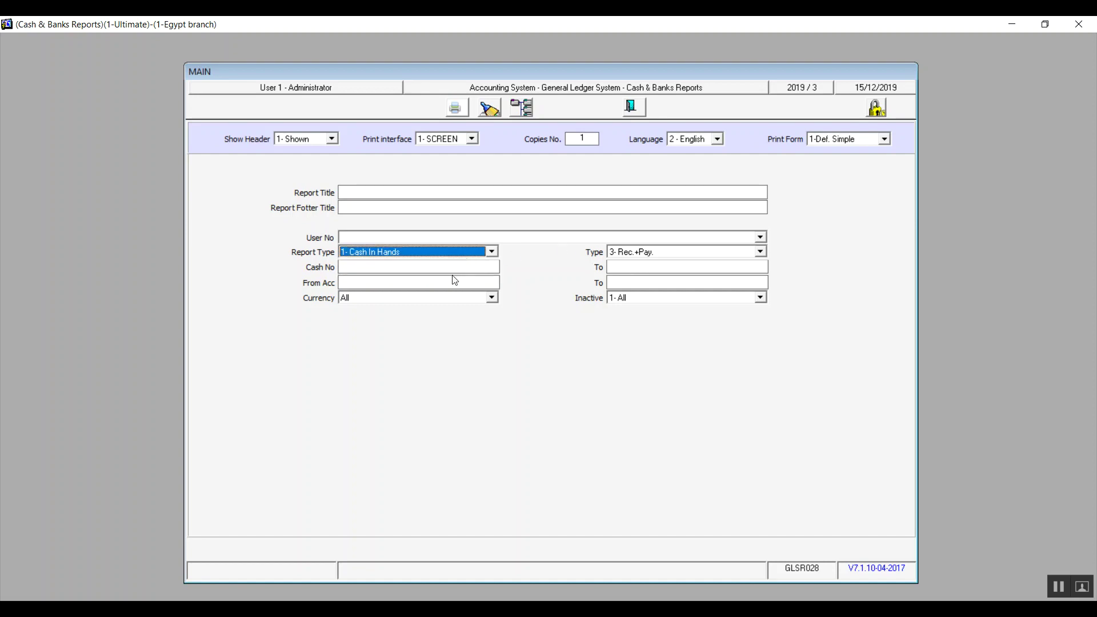
left_click(453, 109)
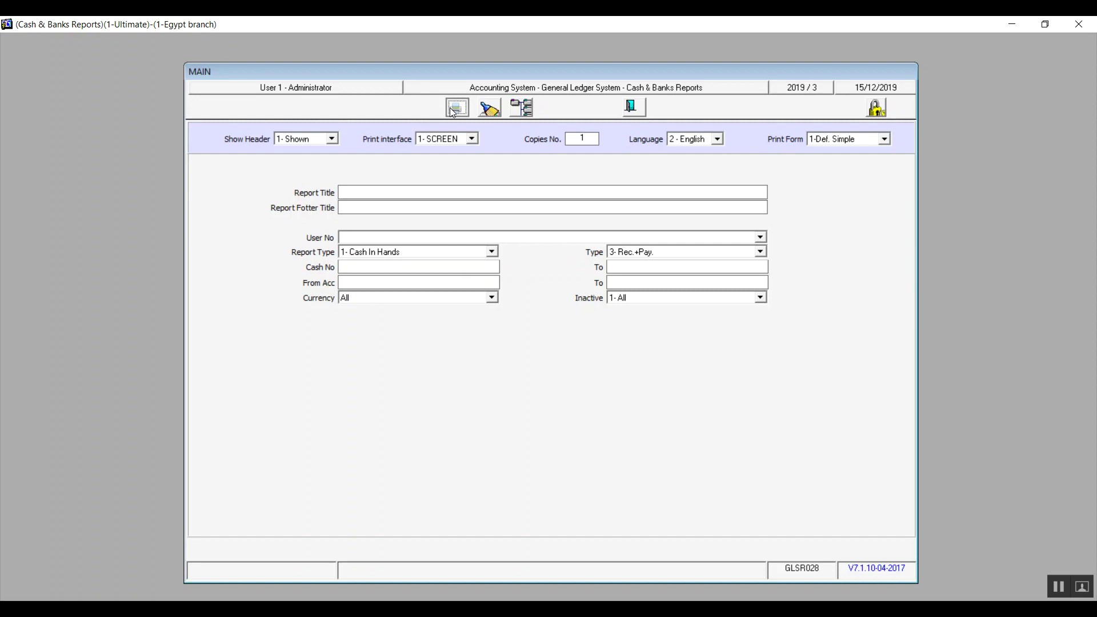
left_click(1079, 24)
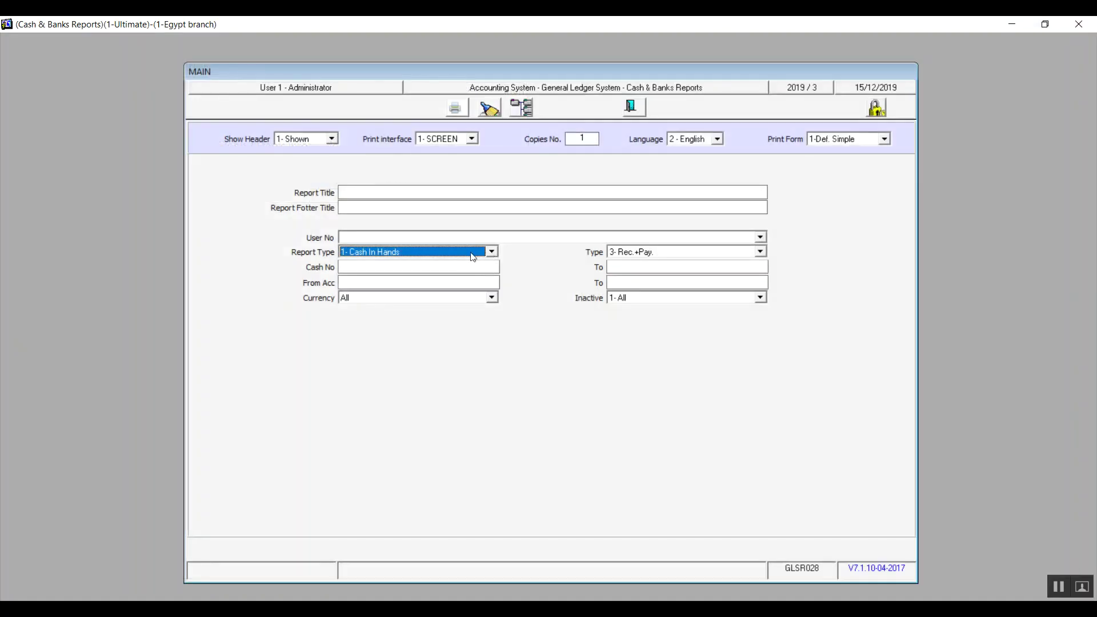
left_click(455, 108)
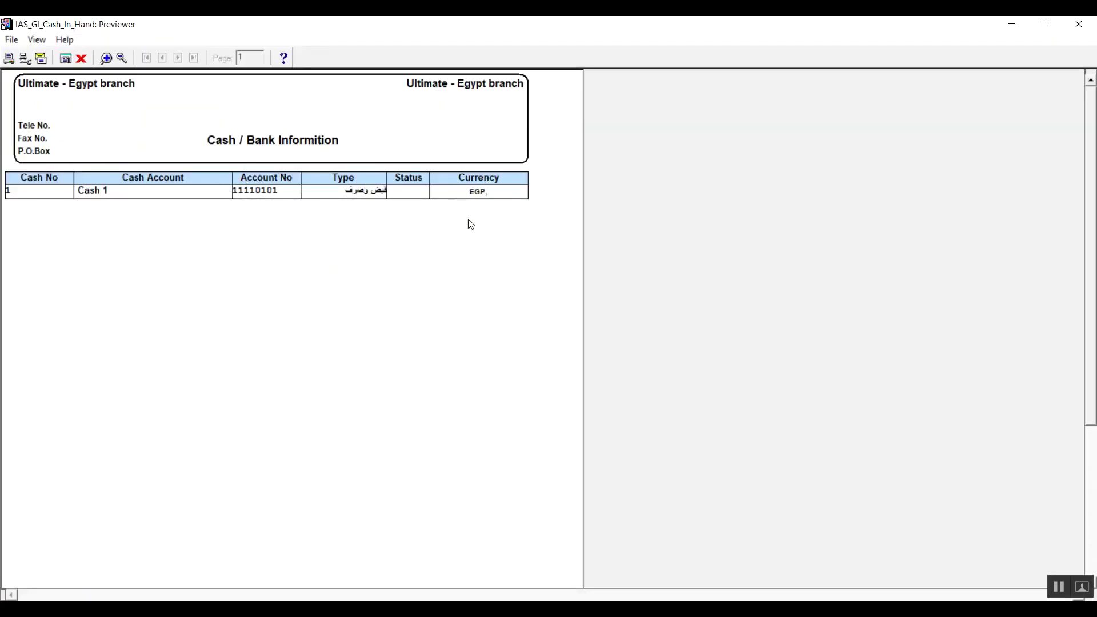
left_click(1079, 24)
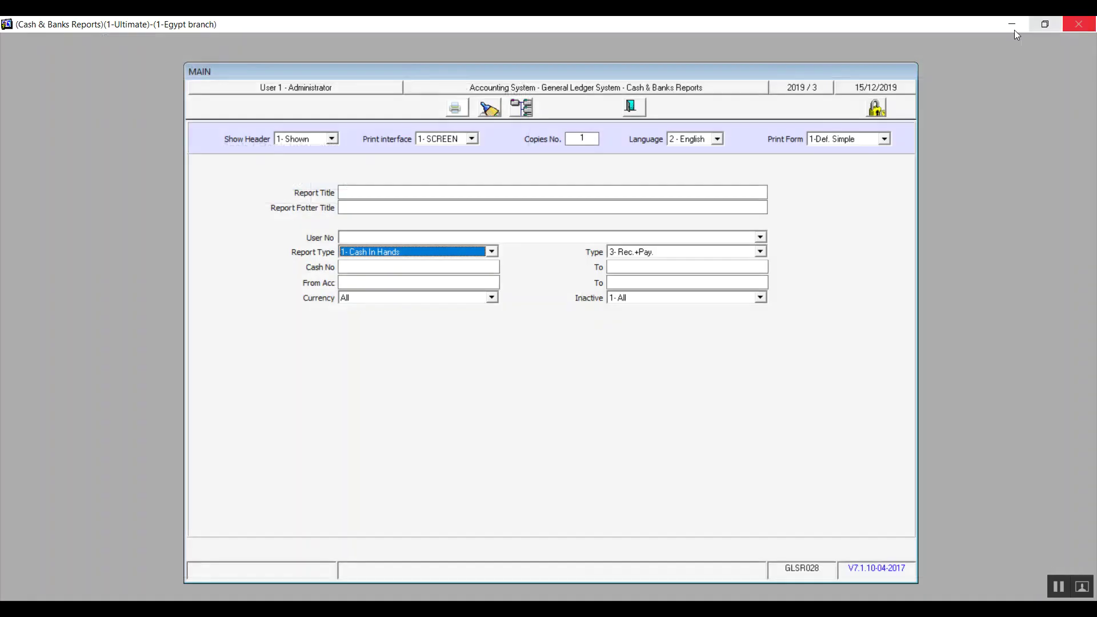
Switch Report Type to 2- Cash in Banks and preview the report.
left_click(492, 251)
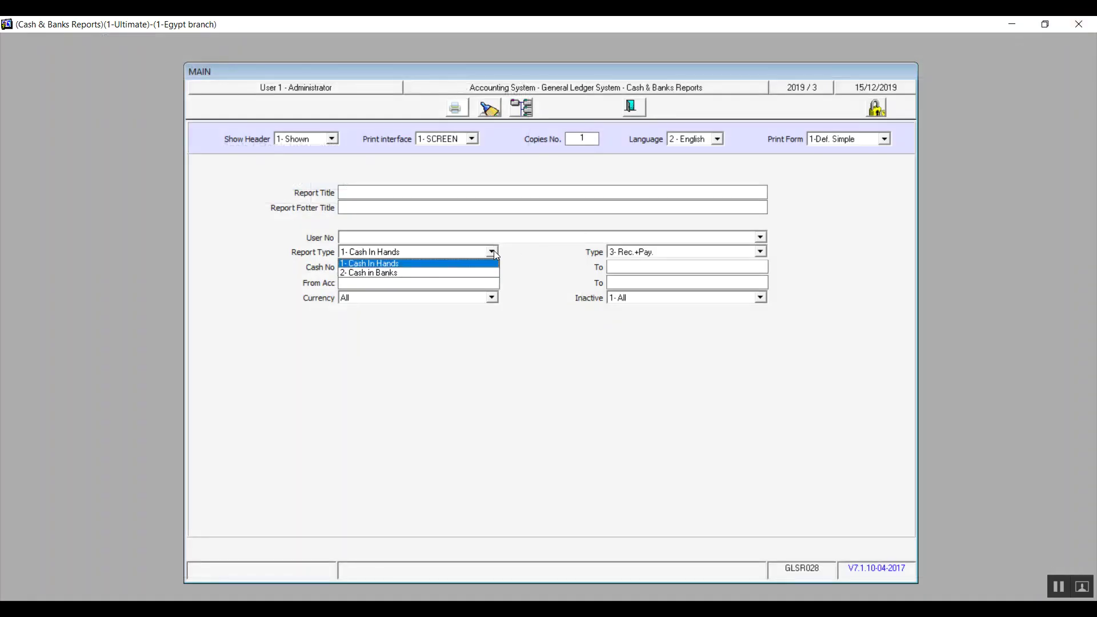
left_click(457, 273)
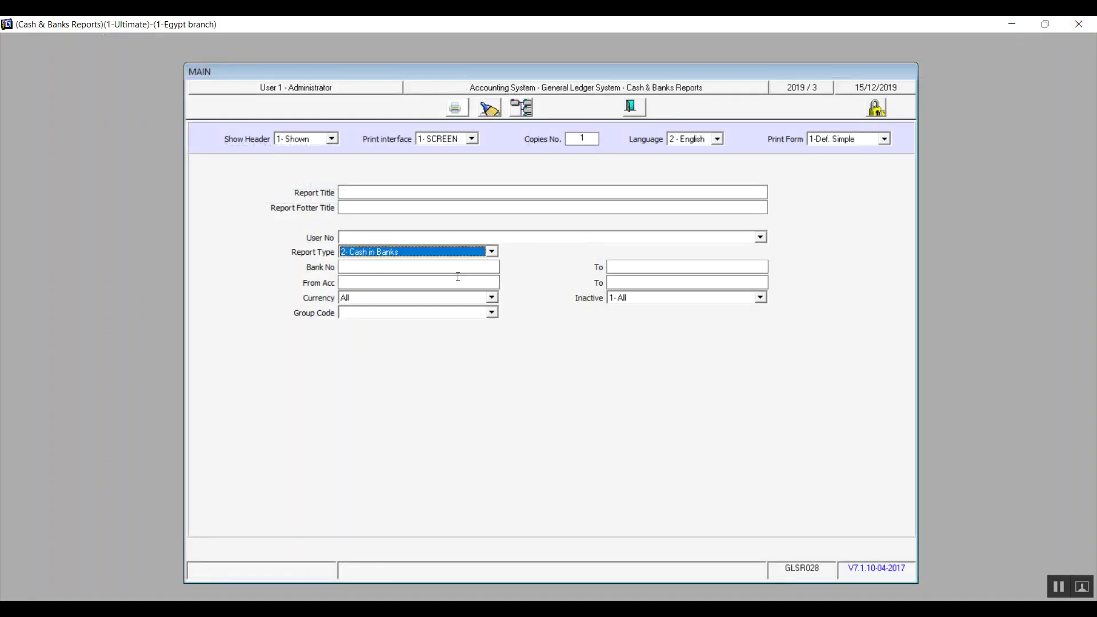
left_click(456, 109)
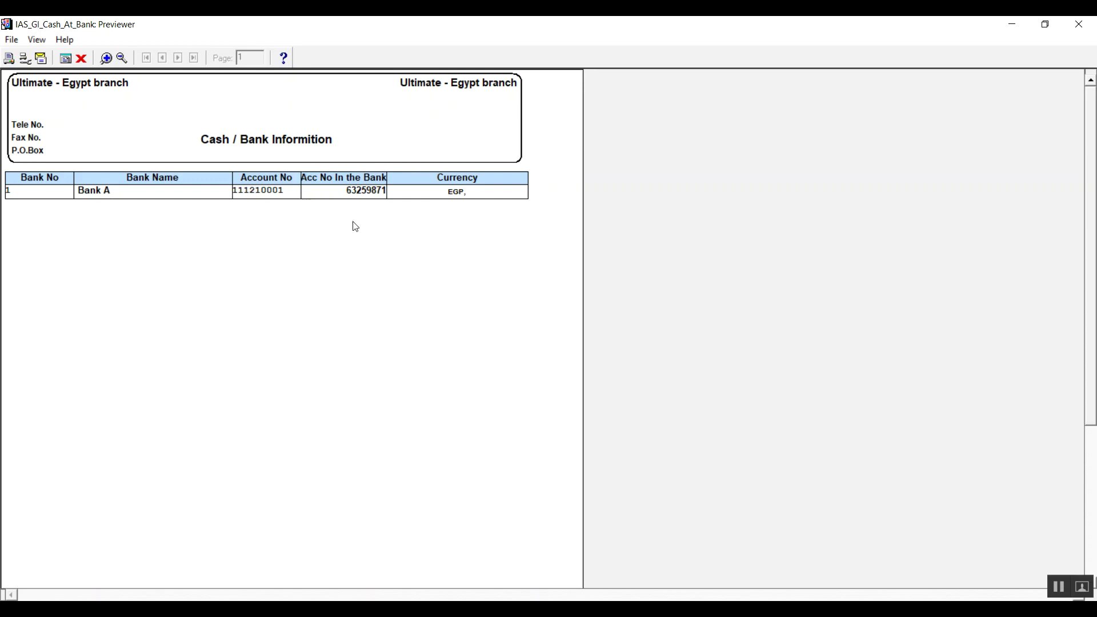
Return to 1- Cash In Hands with Type 3- Rec.+Pay., then clear all filter fields.
left_click(1079, 24)
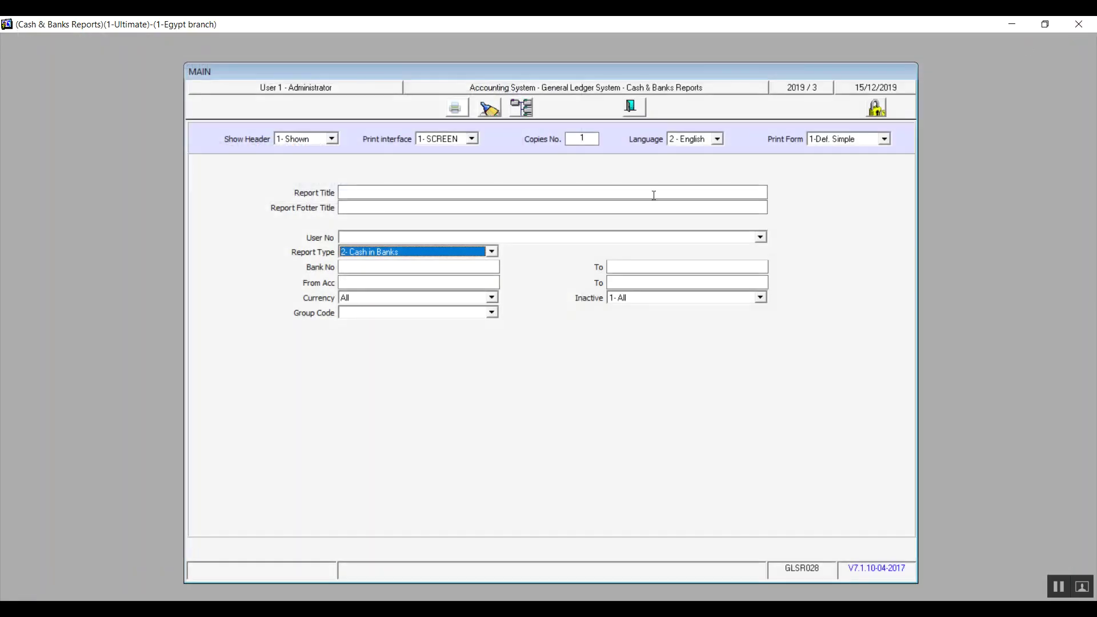
left_click(489, 251)
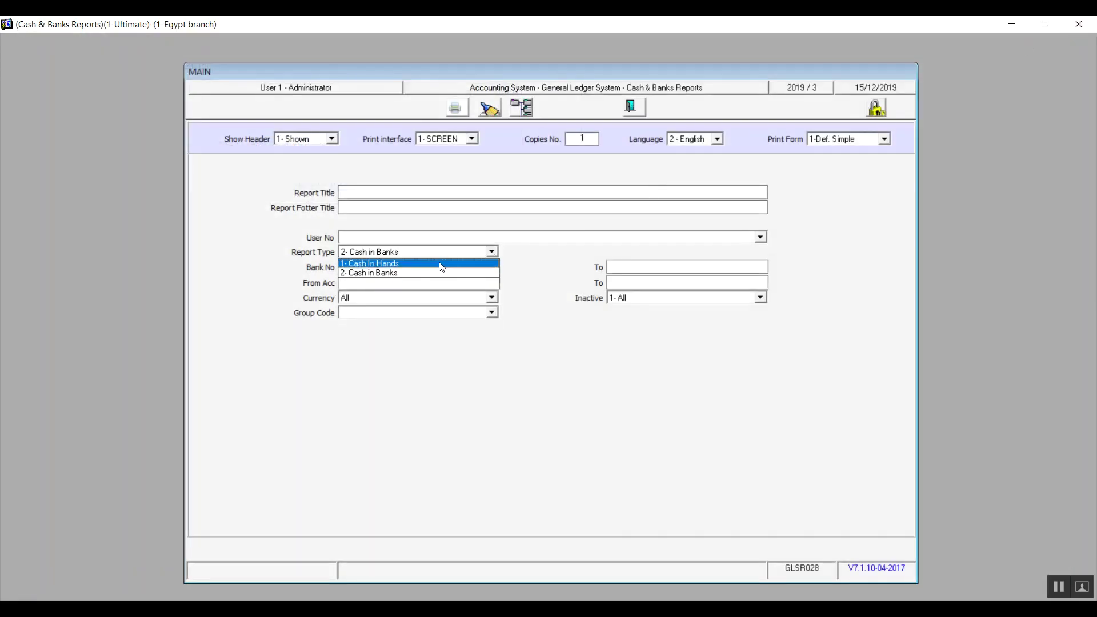
left_click(439, 264)
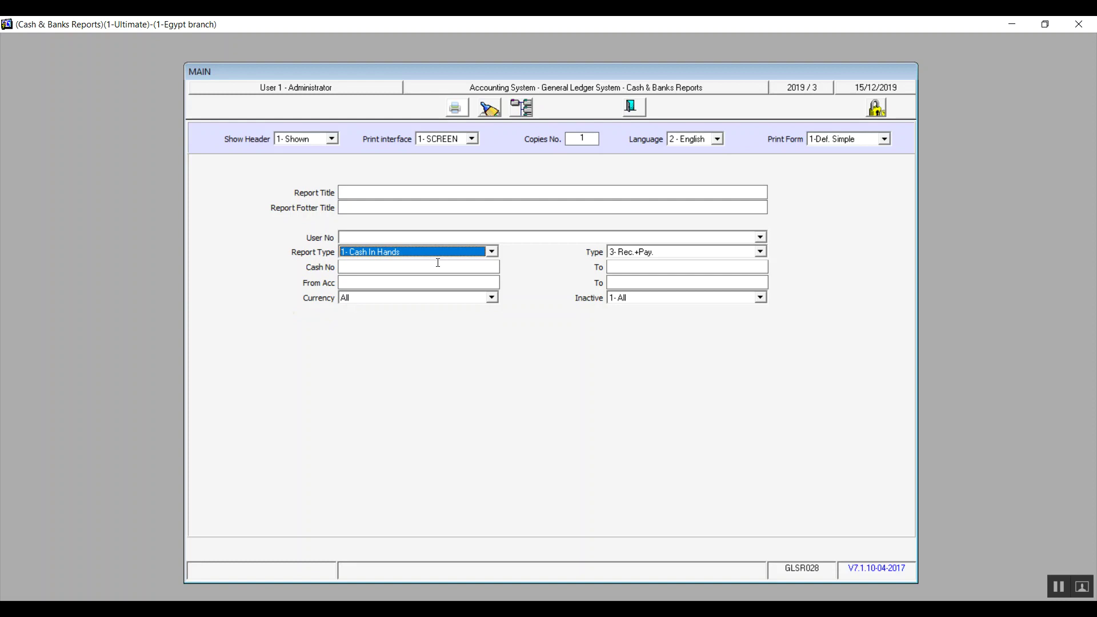
left_click(760, 251)
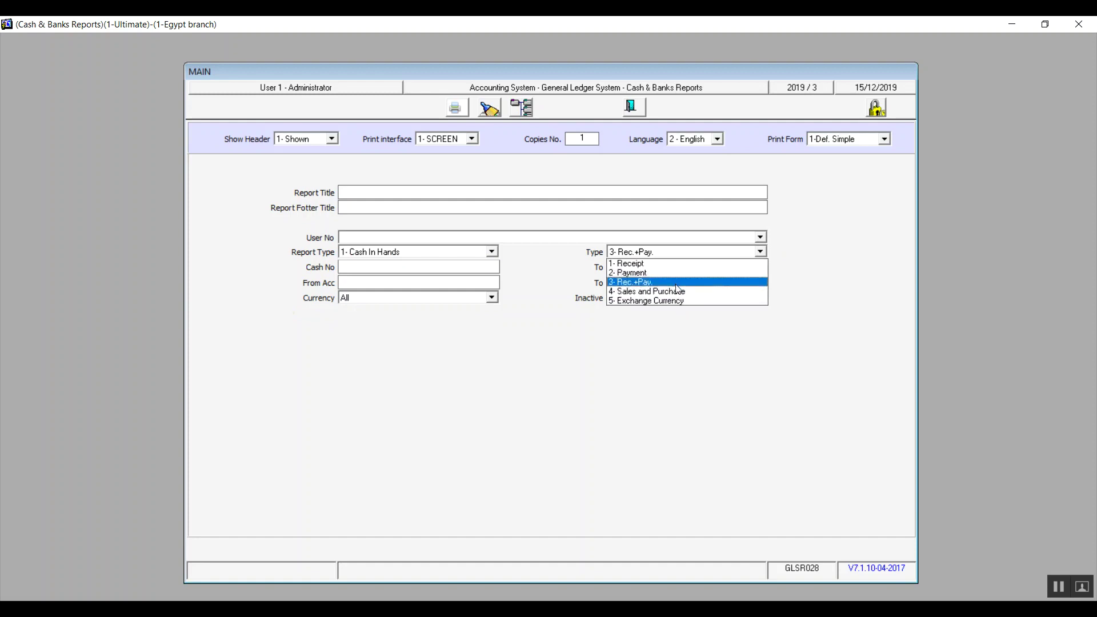
left_click(677, 283)
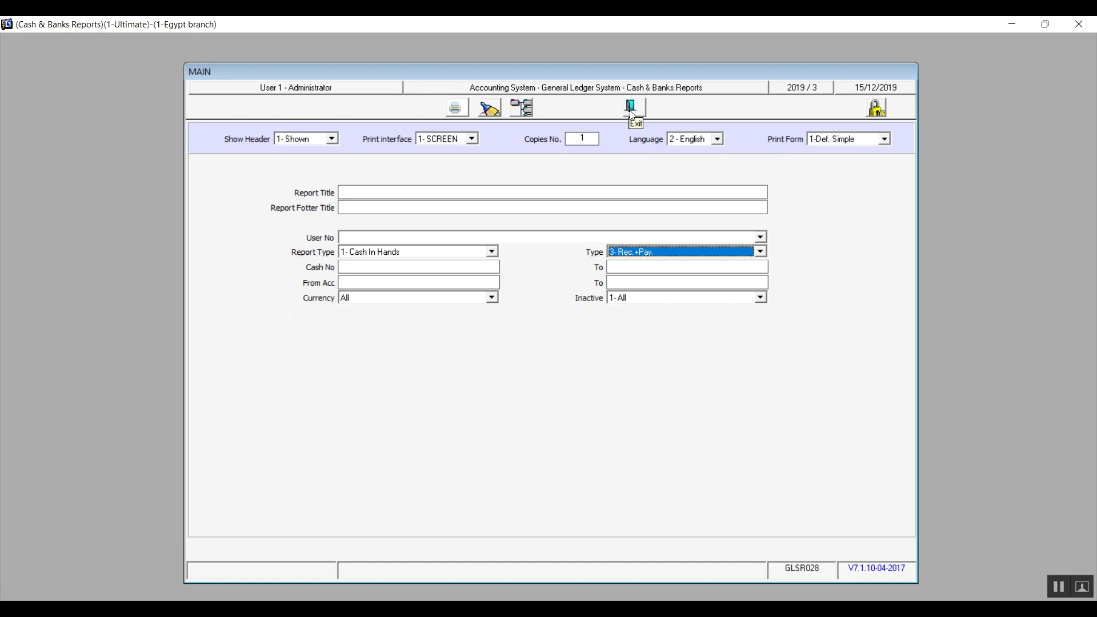
left_click(492, 111)
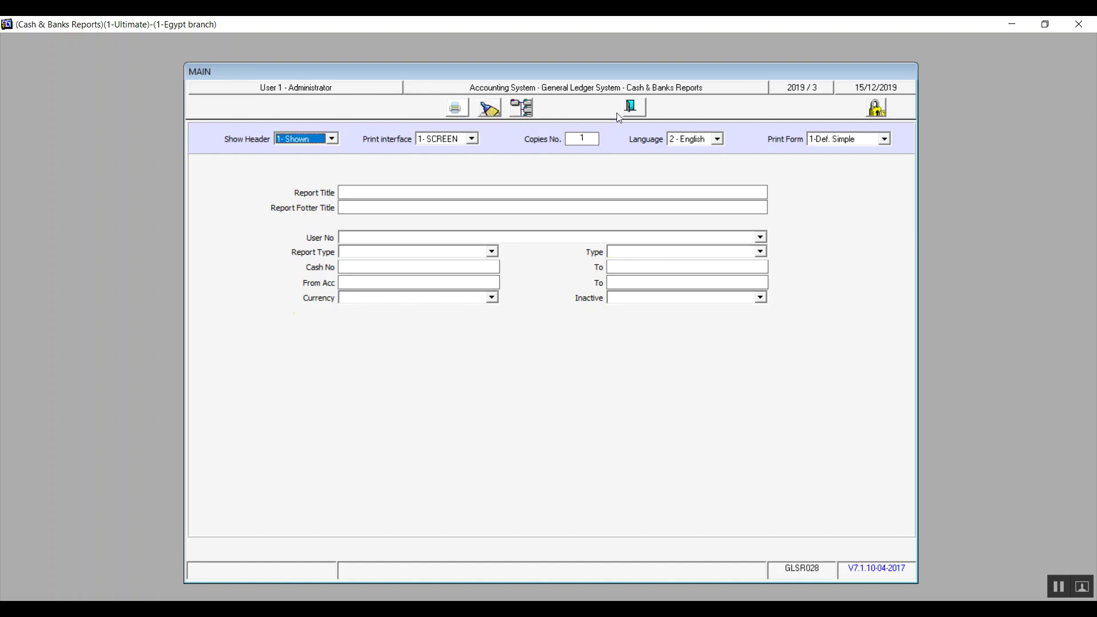
Exit the Cash & Banks Reports form and collapse the General Ledger Reports branch.
left_click(636, 107)
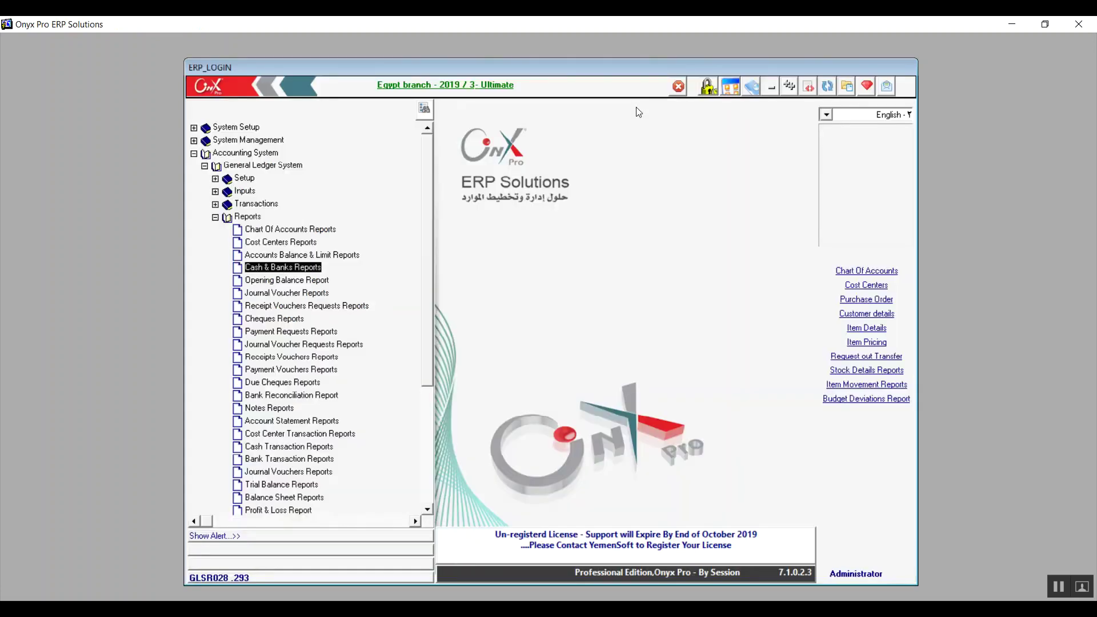
left_click(216, 218)
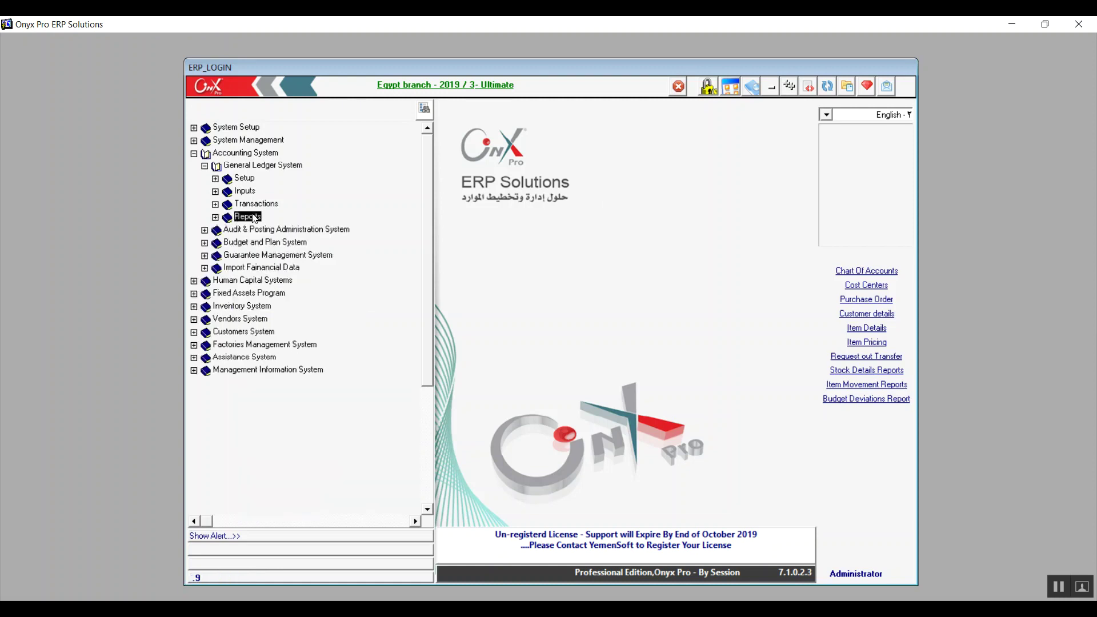